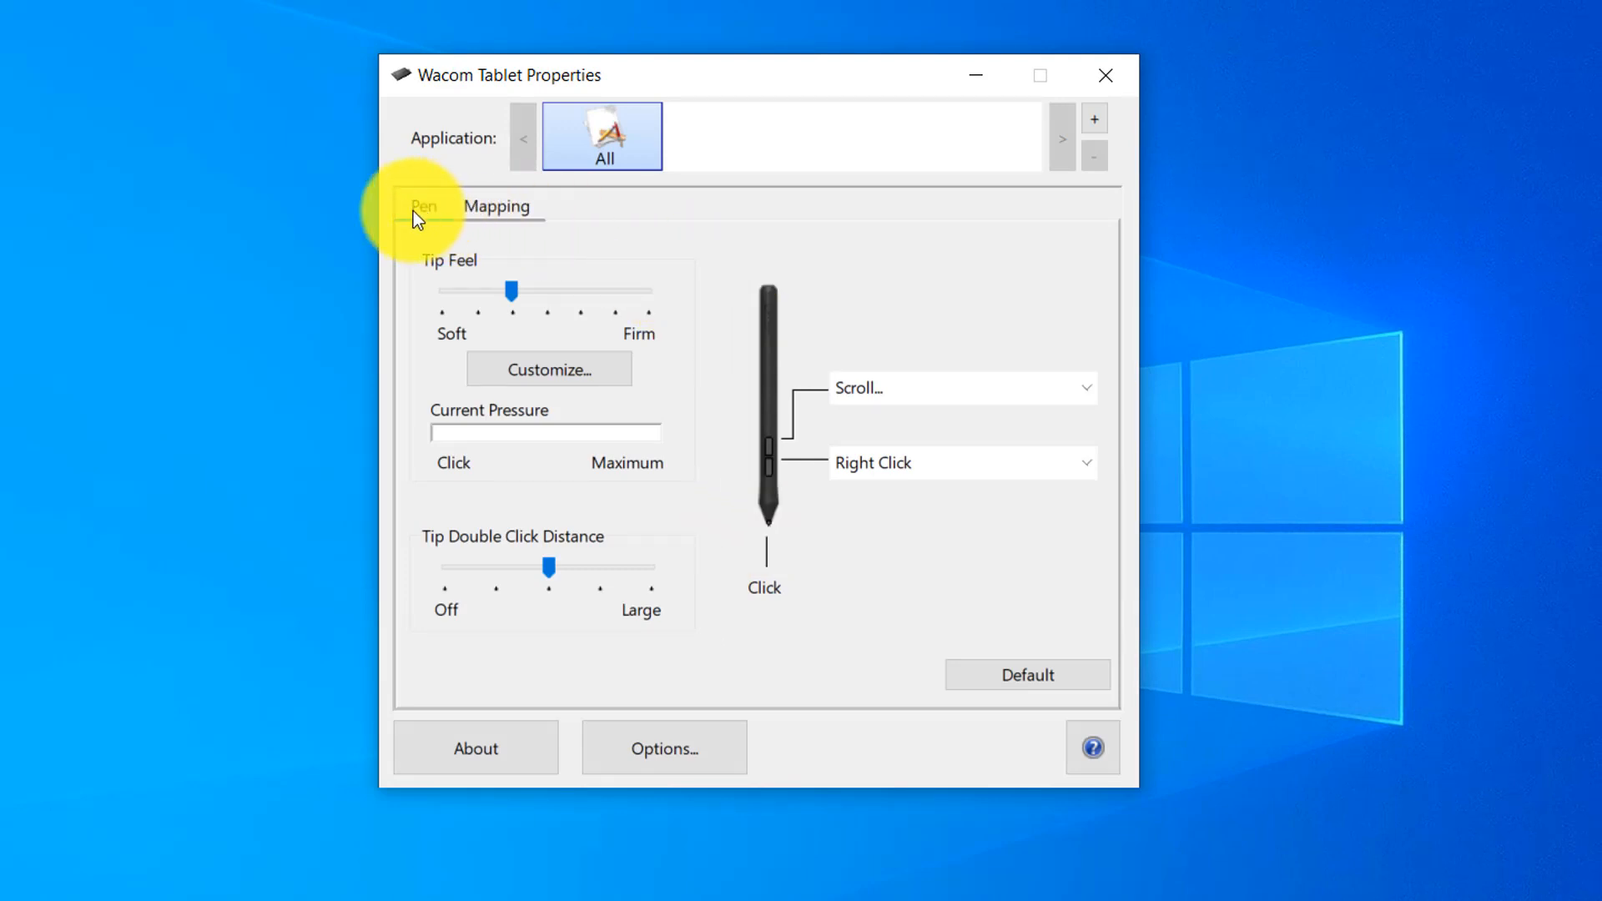
Assign Right Click to the pen's upper side button.
left_click(515, 214)
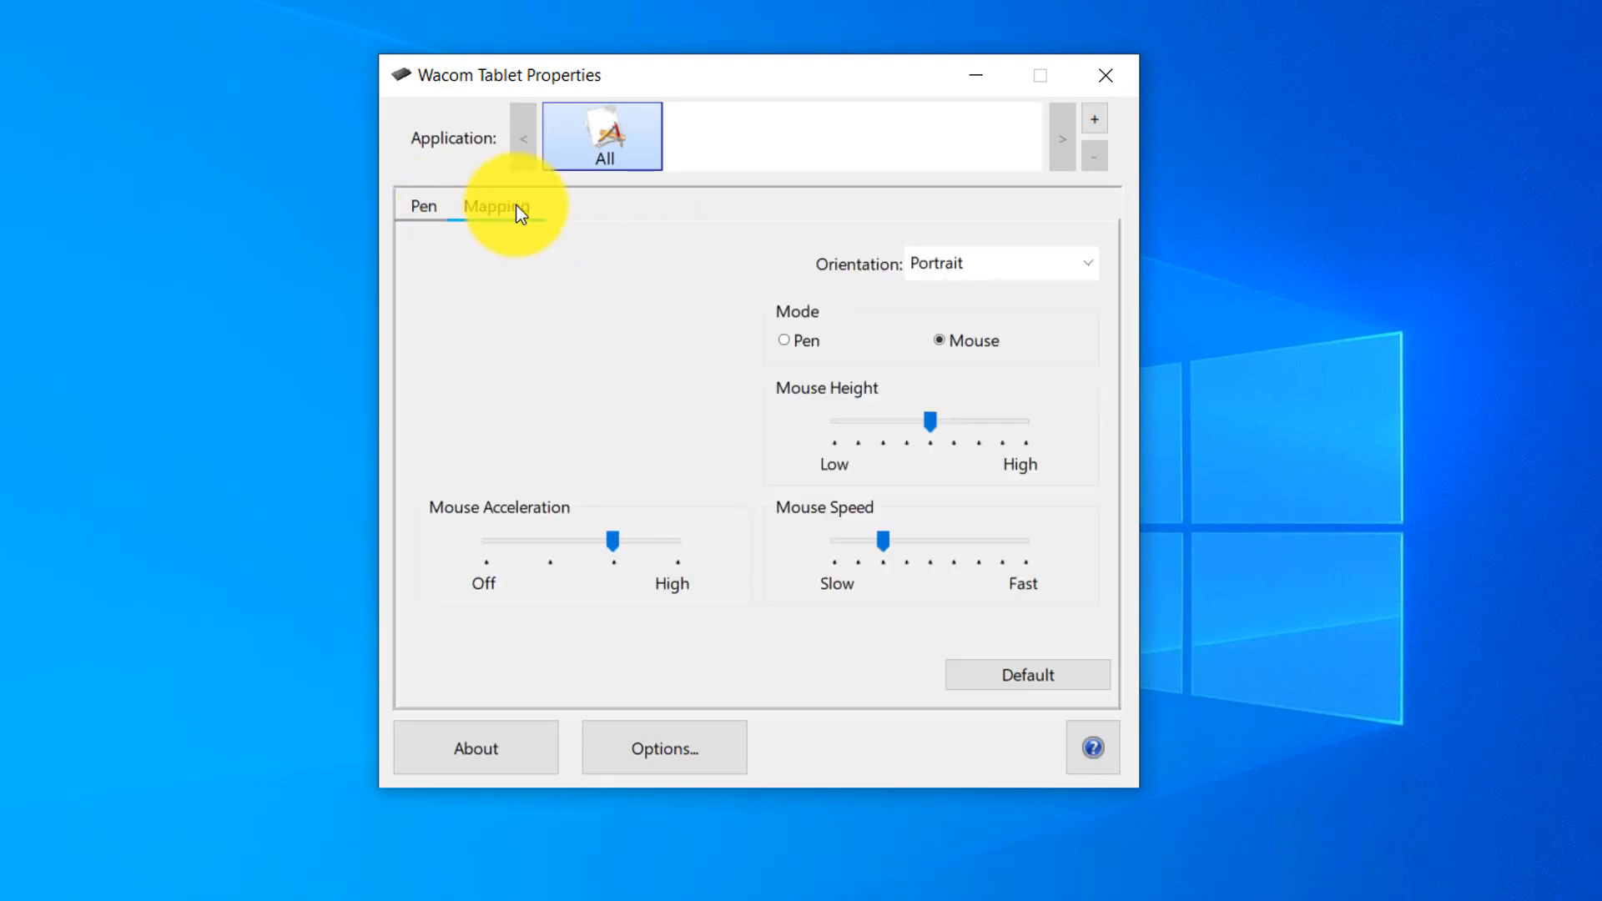
left_click(433, 206)
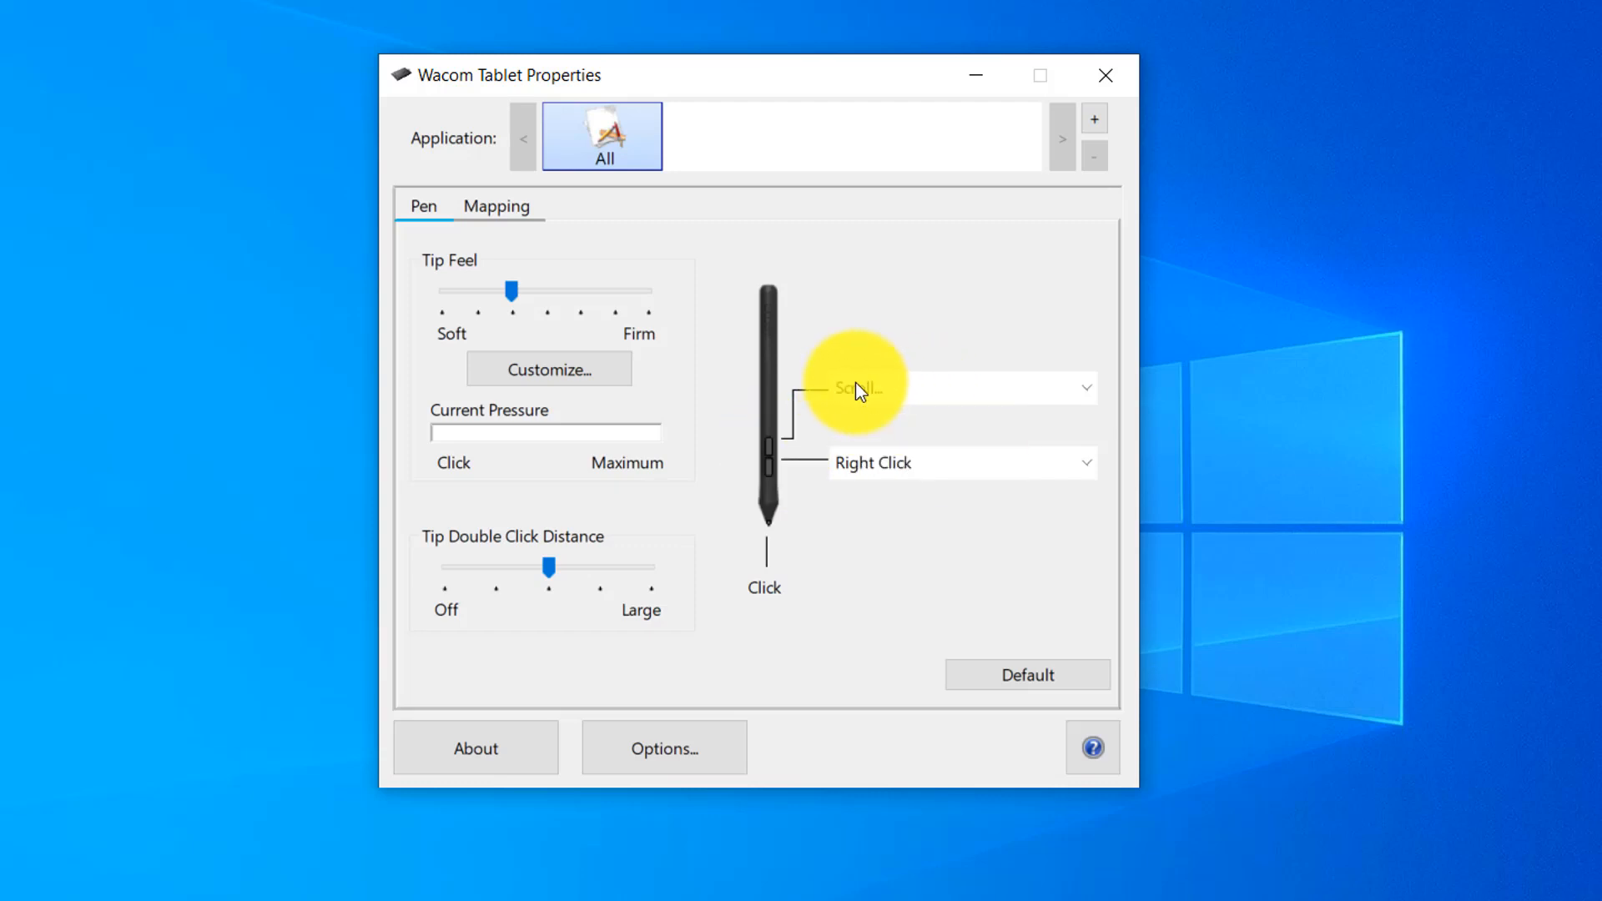
left_click(889, 386)
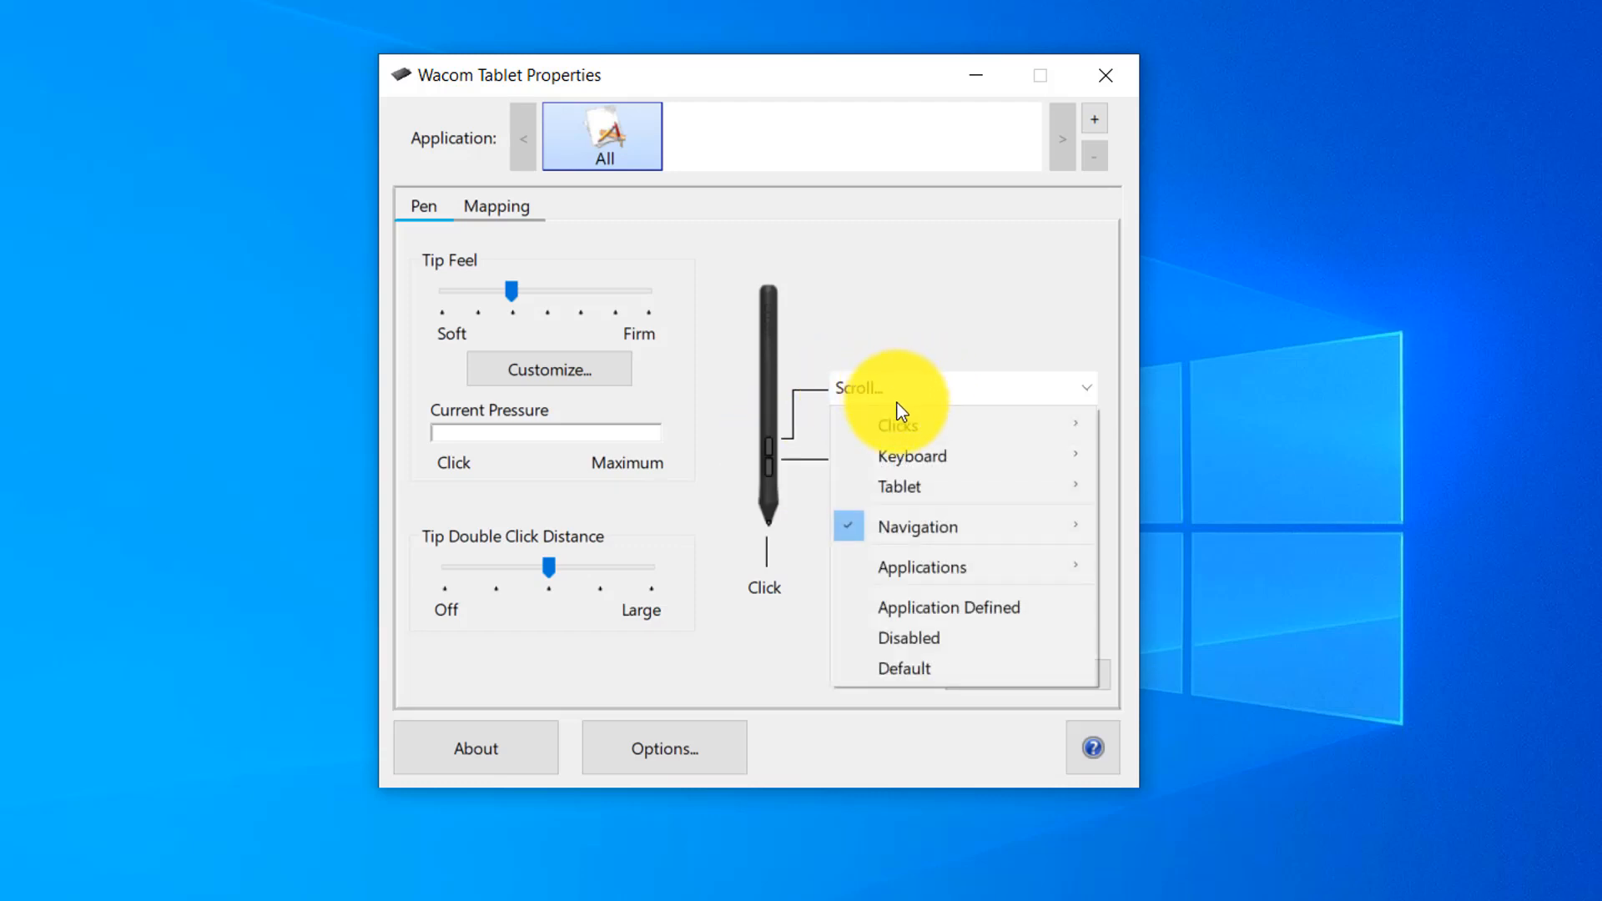
mouse_move(890, 429)
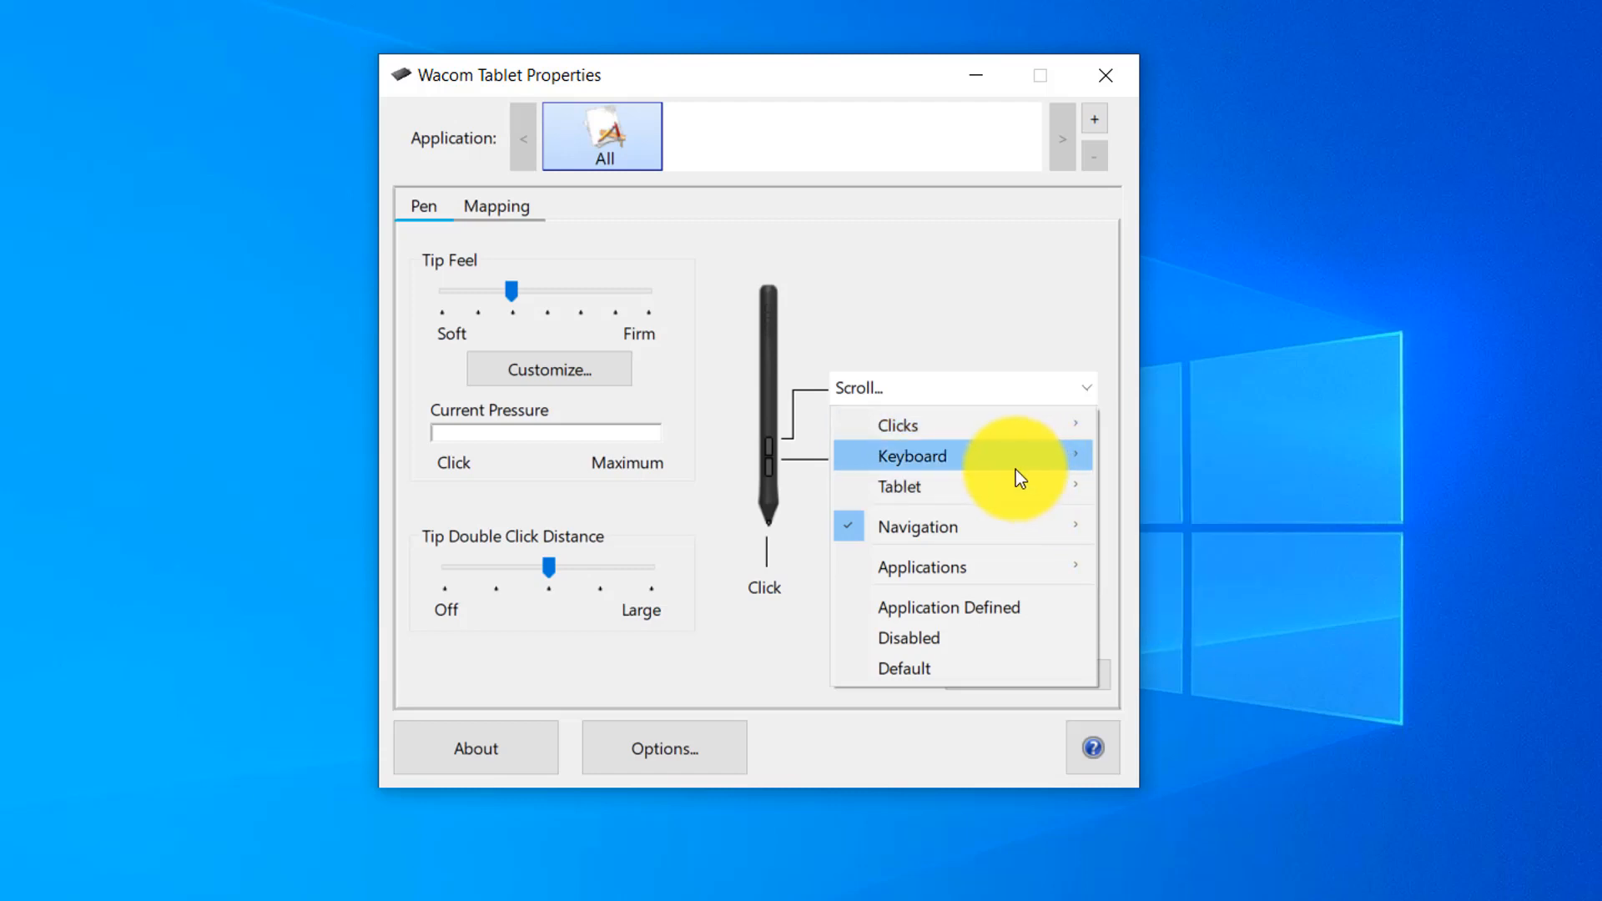
mouse_move(1016, 467)
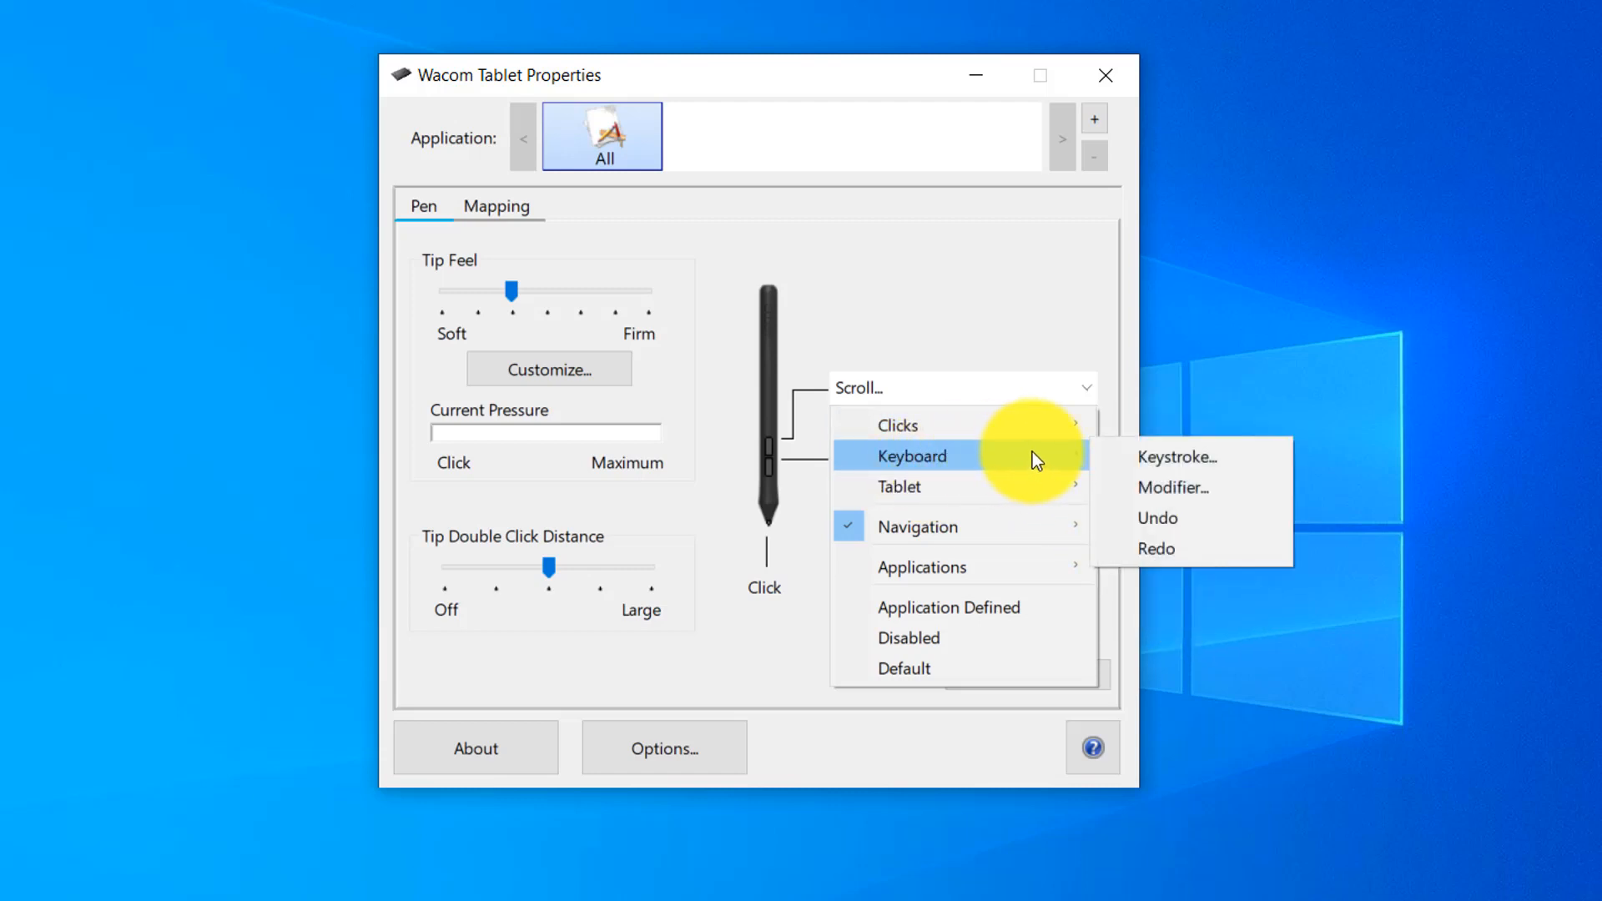
mouse_move(956, 524)
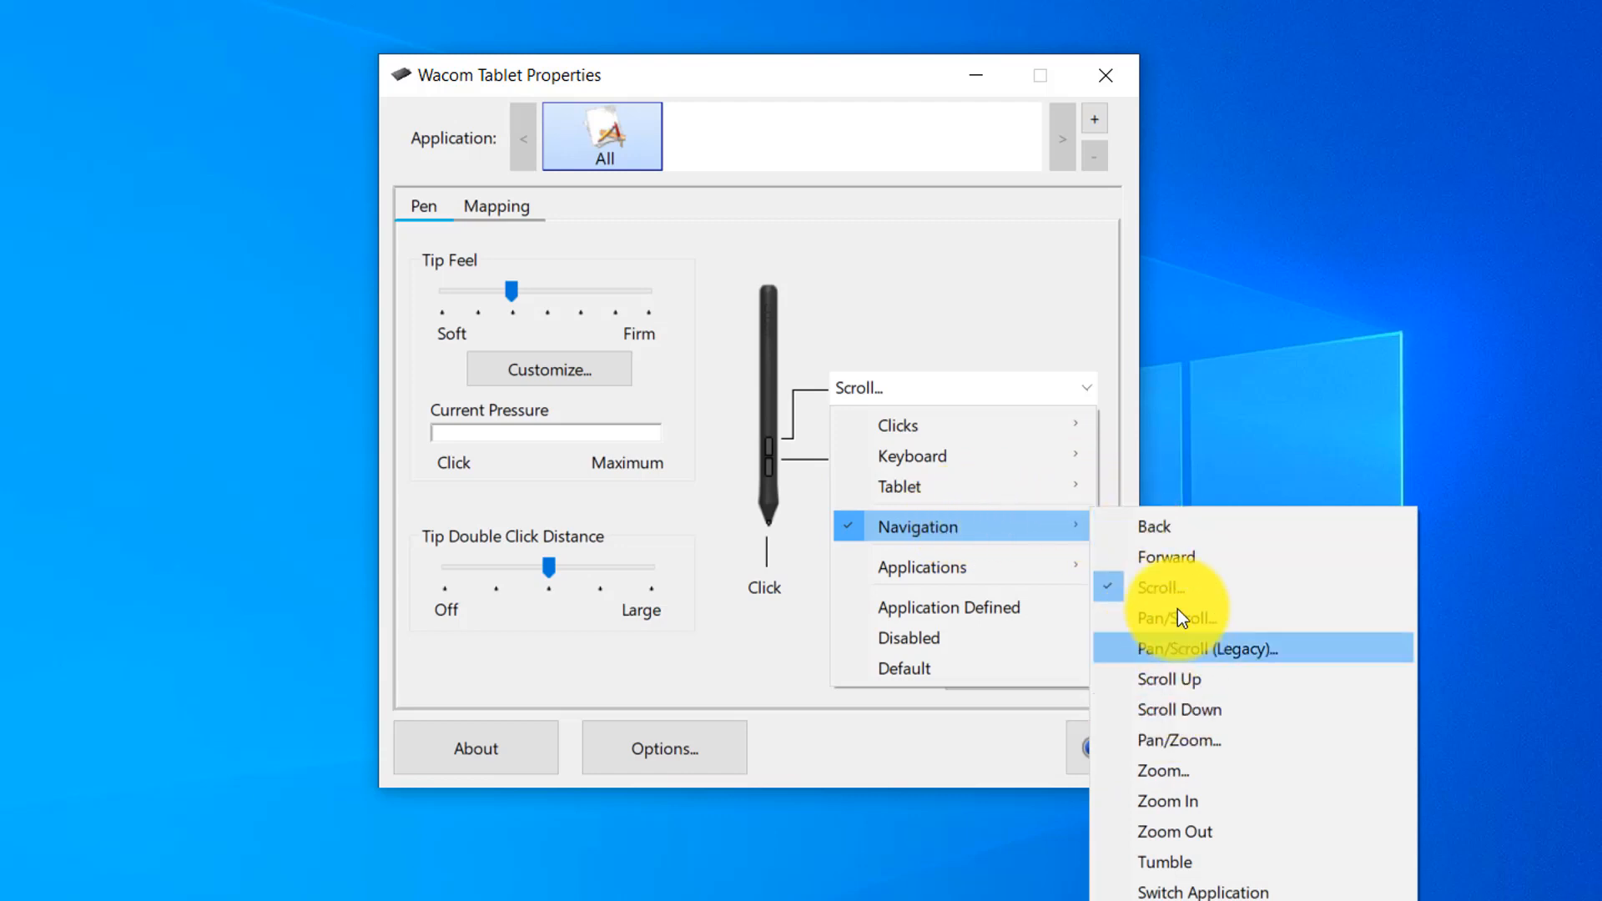
mouse_move(997, 564)
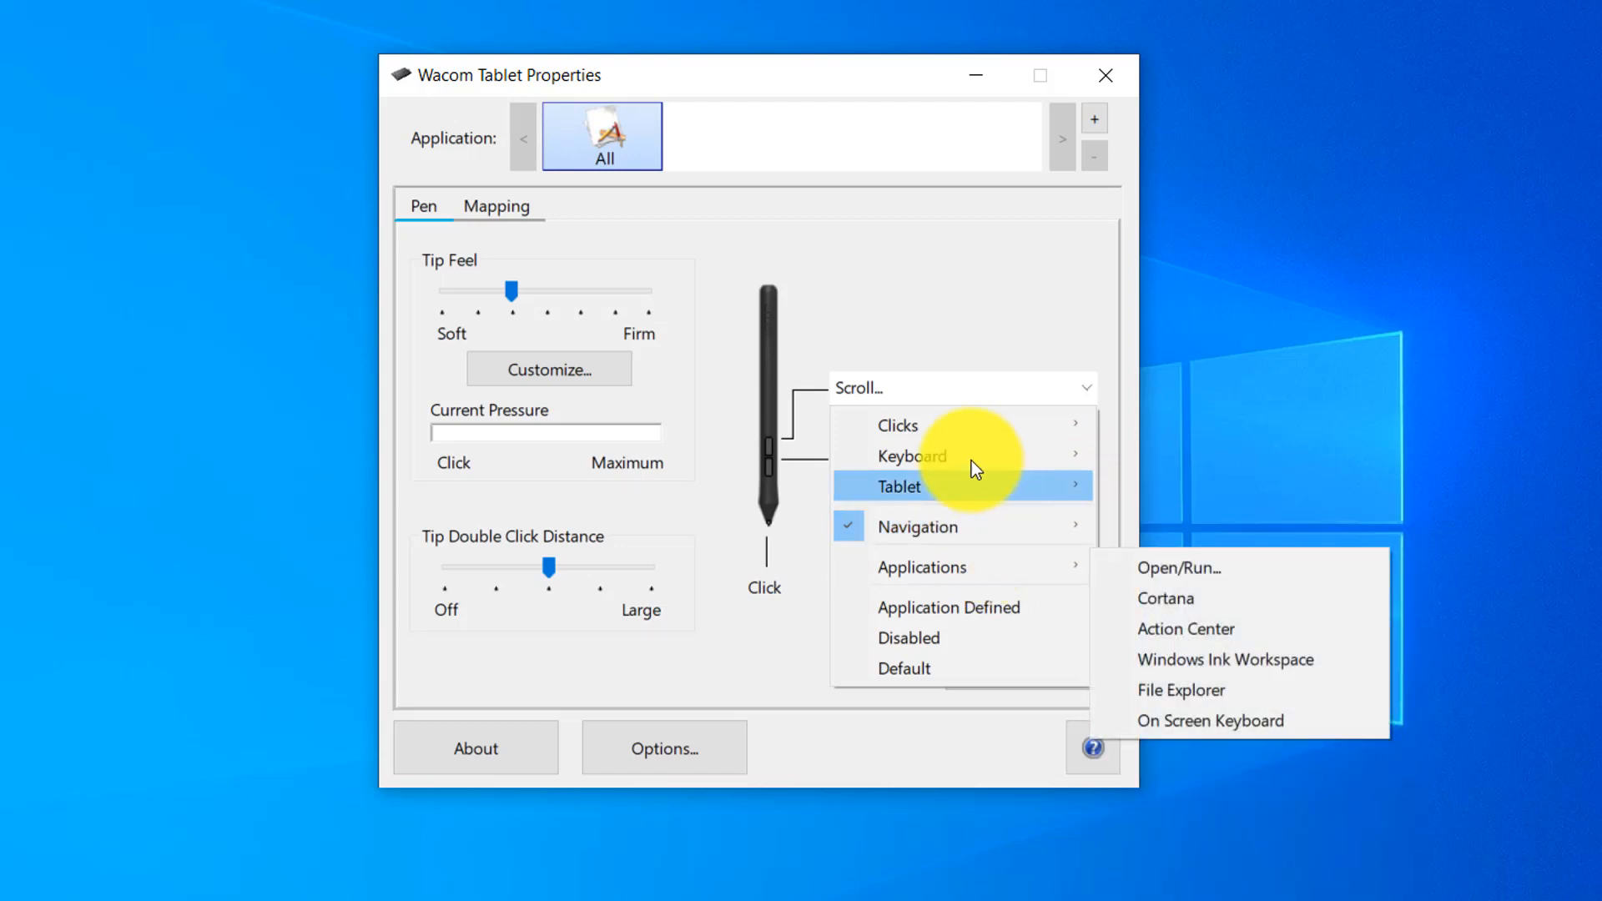
mouse_move(947, 423)
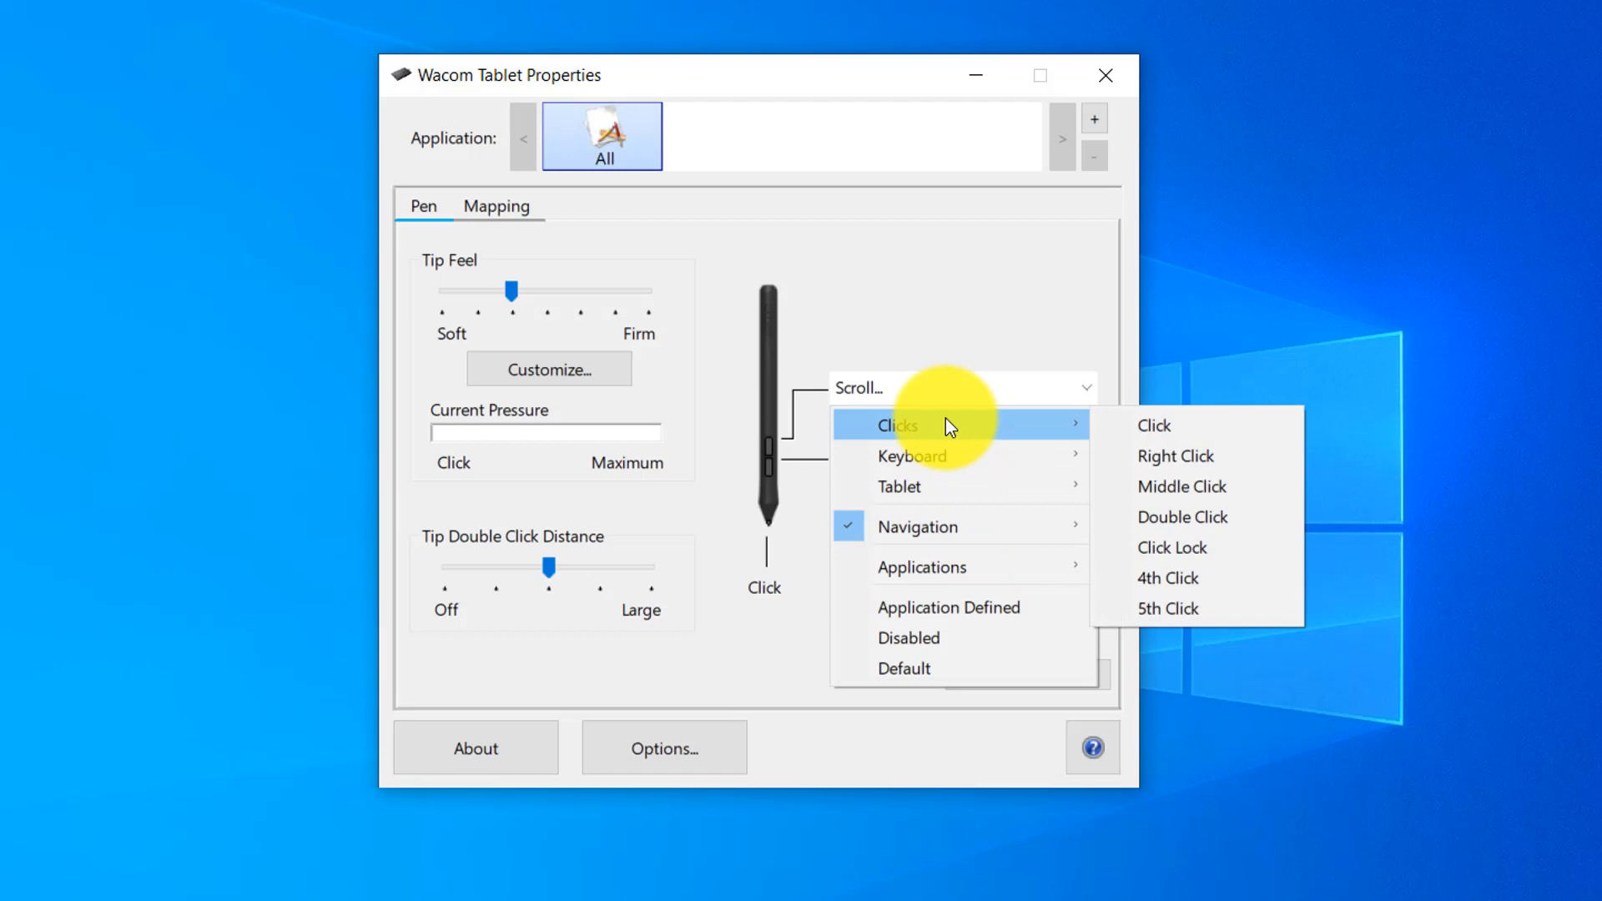
left_click(1201, 455)
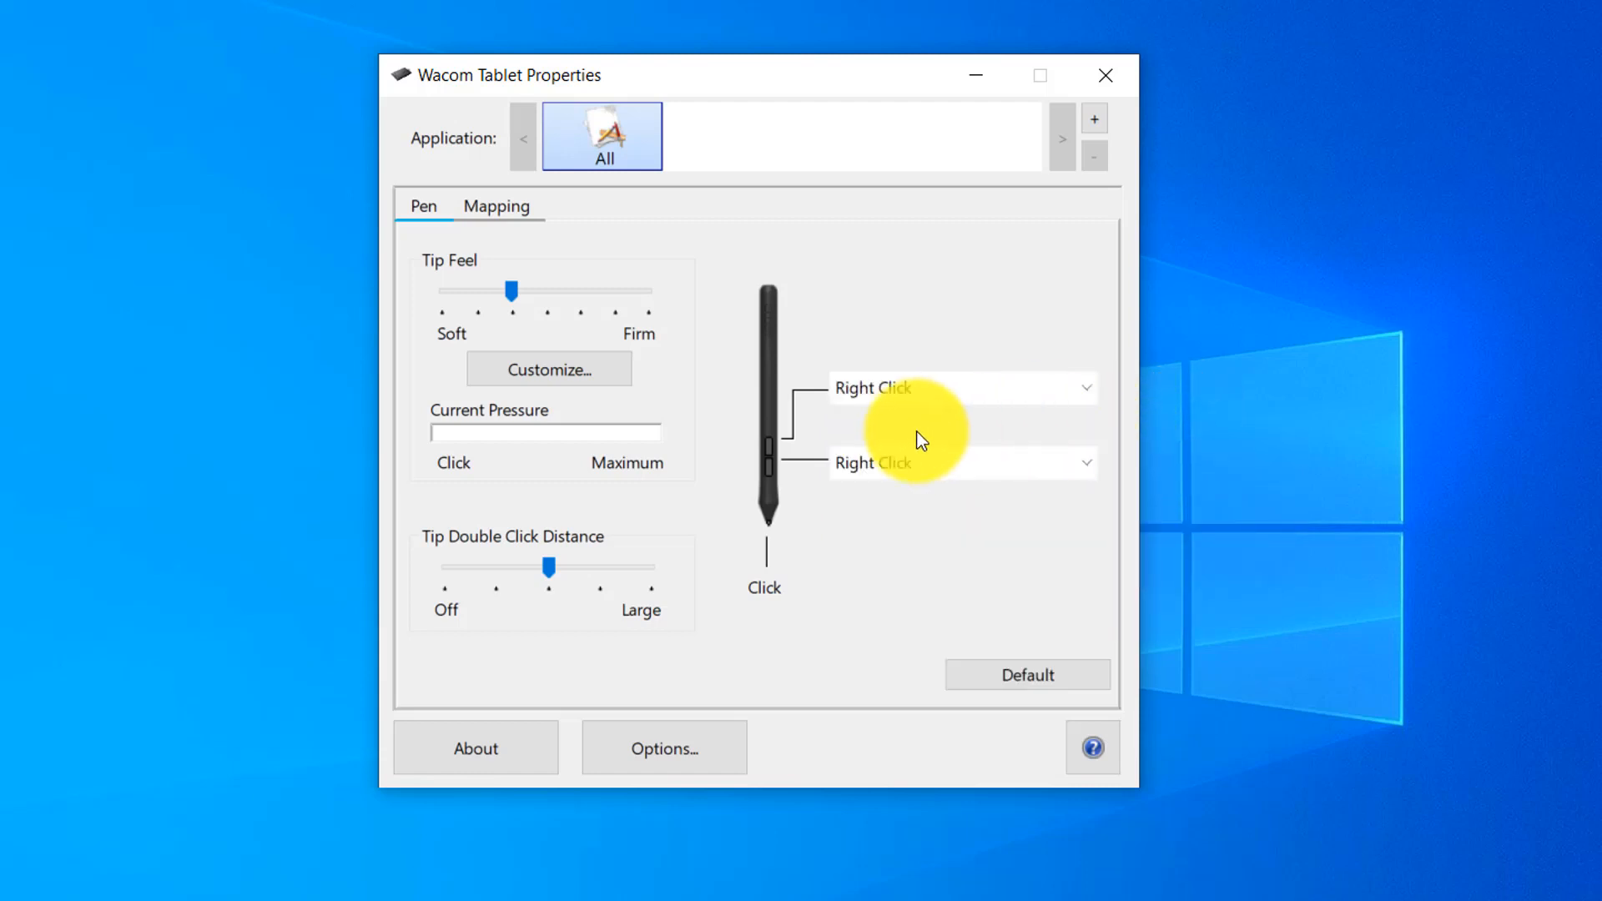
Assign Scroll to the pen's lower side button with the scroll speed at the middle mark.
left_click(855, 472)
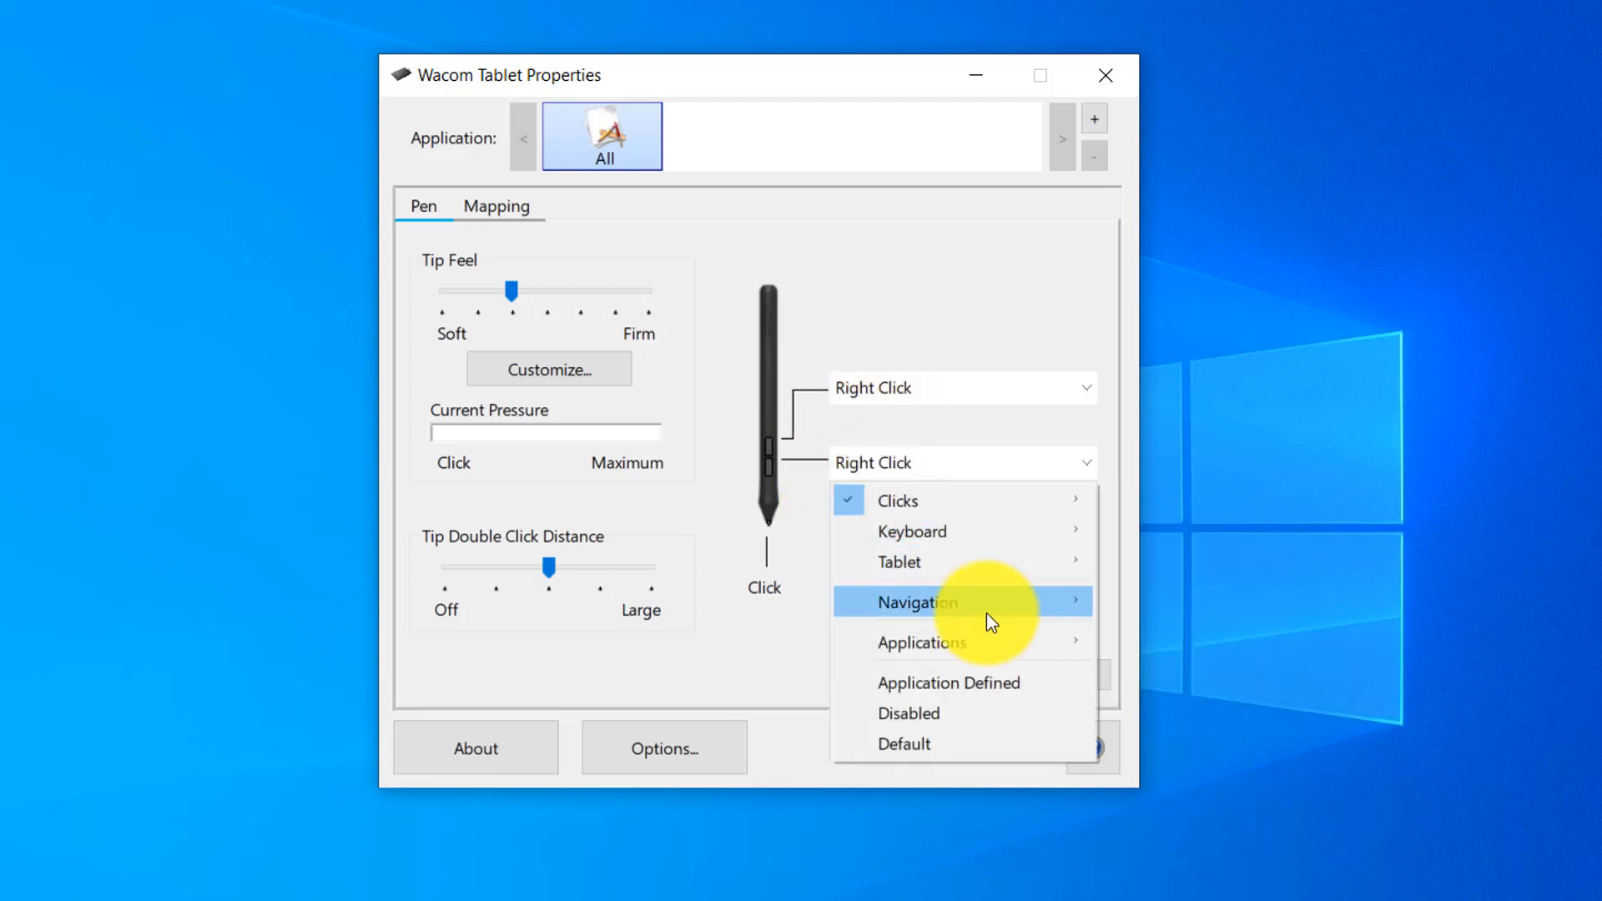
mouse_move(989, 563)
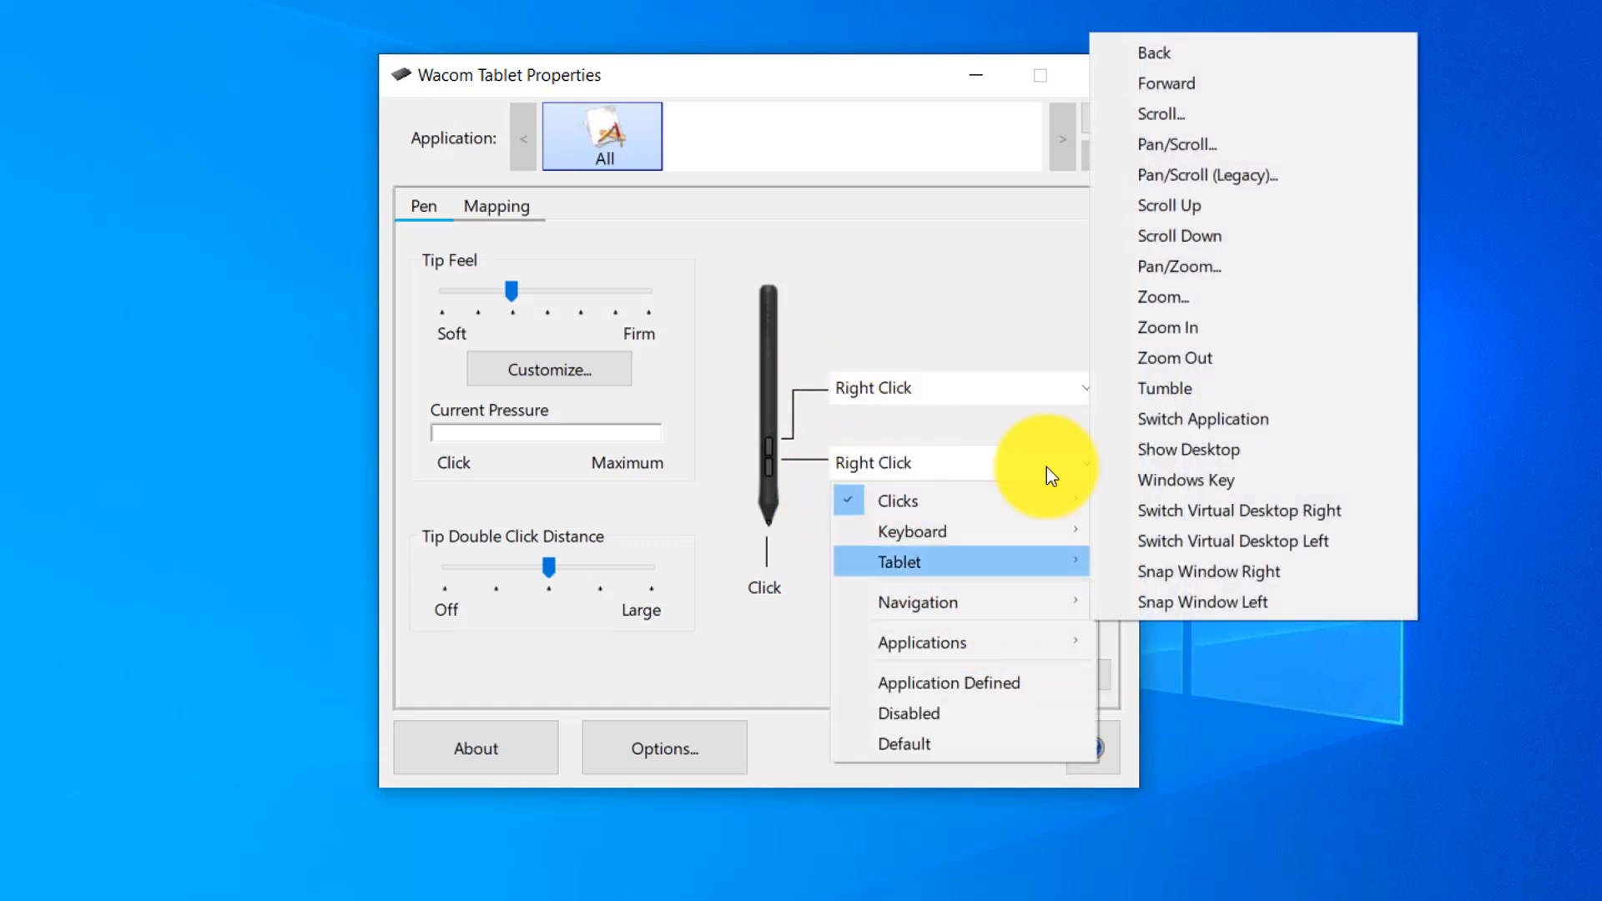
left_click(1204, 109)
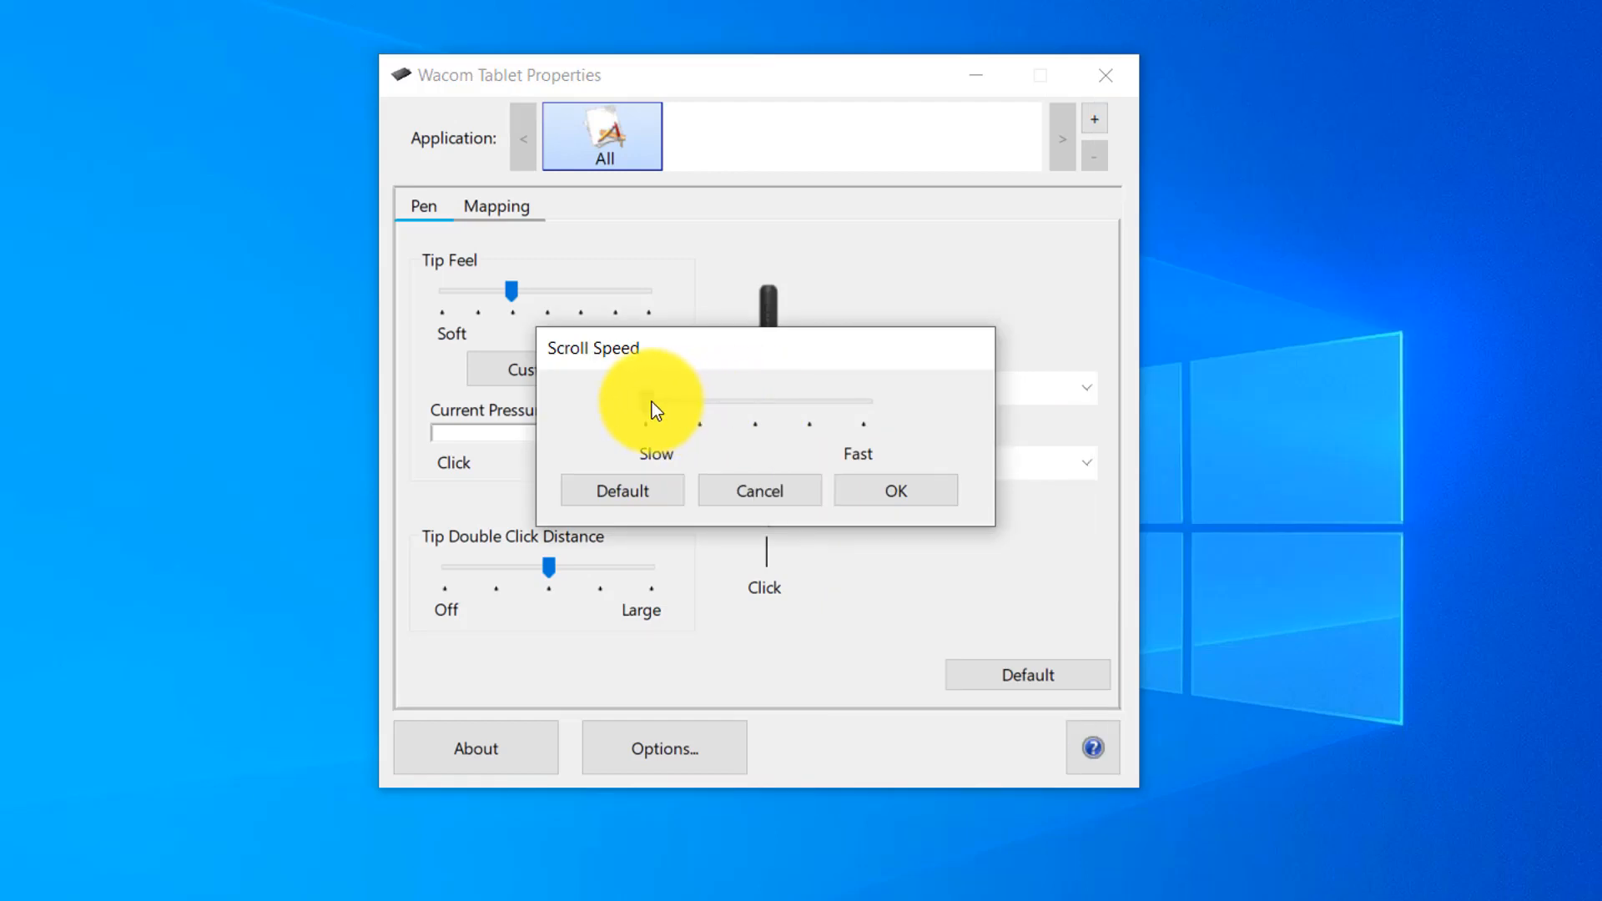
left_click_drag(653, 402, 705, 412)
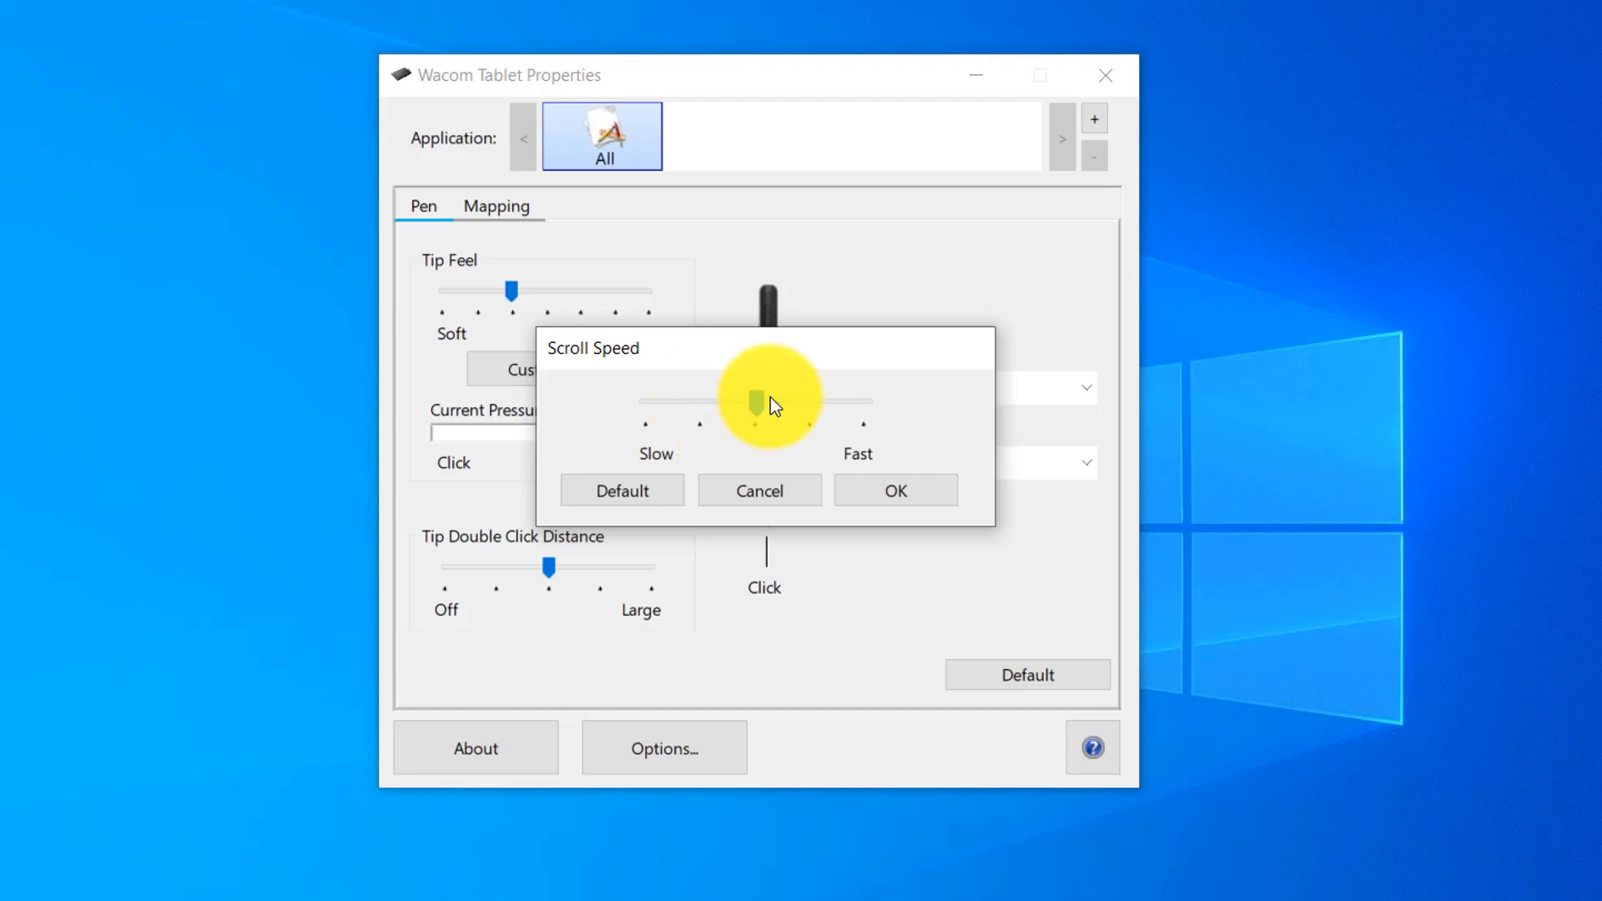
left_click(892, 500)
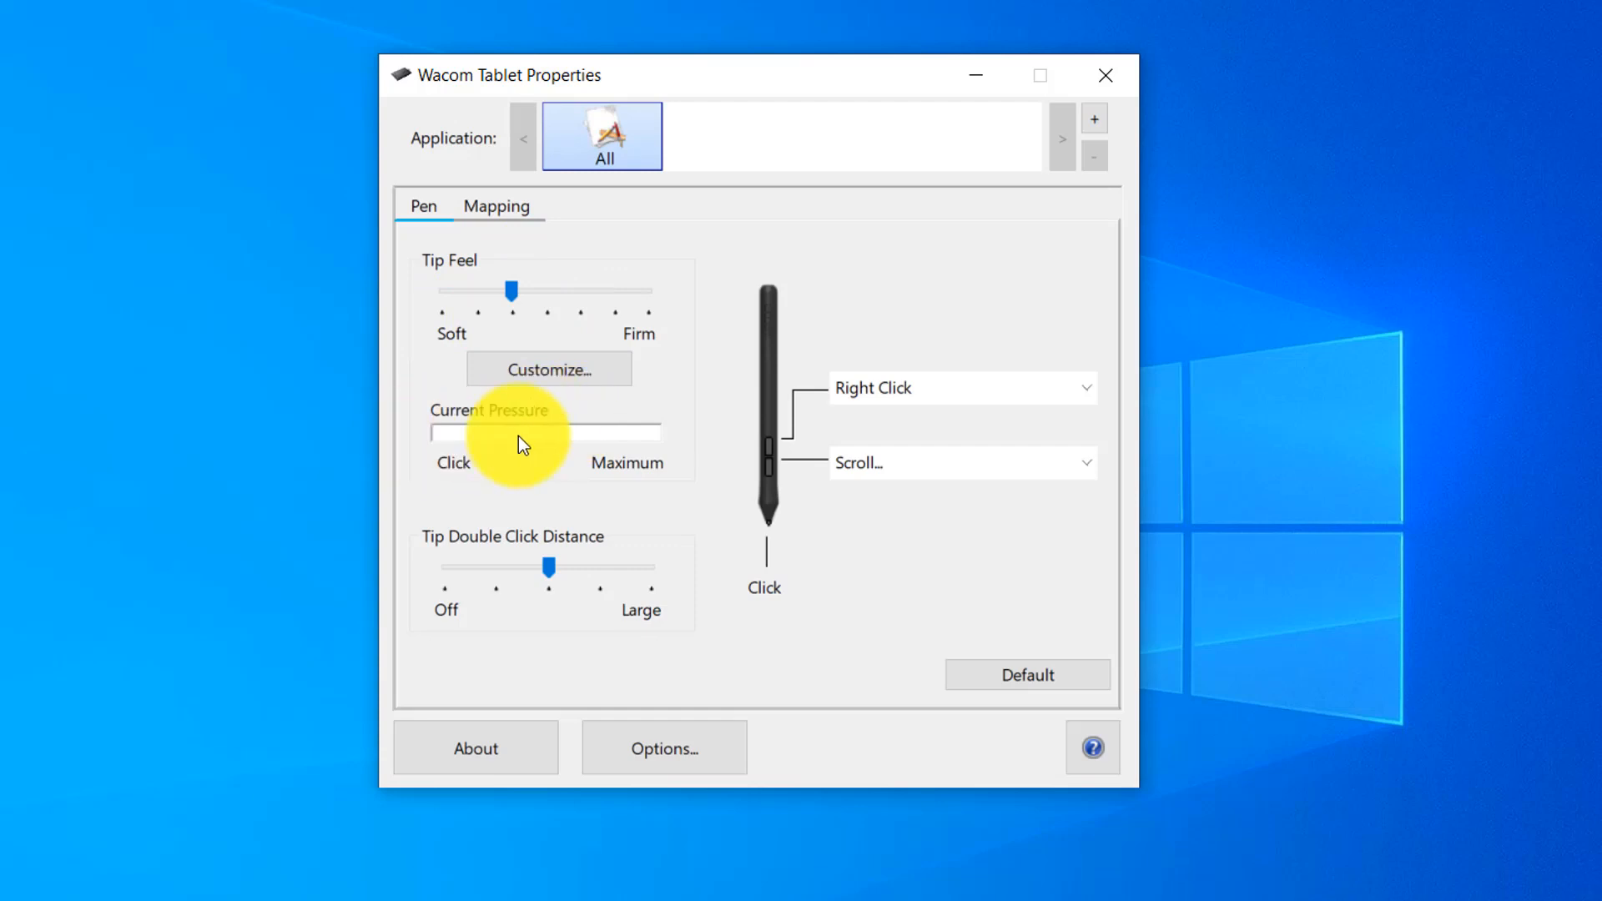
Test the pen pressure and set the Tip Feel to the sixth mark, near Firm.
mouse_move(504, 440)
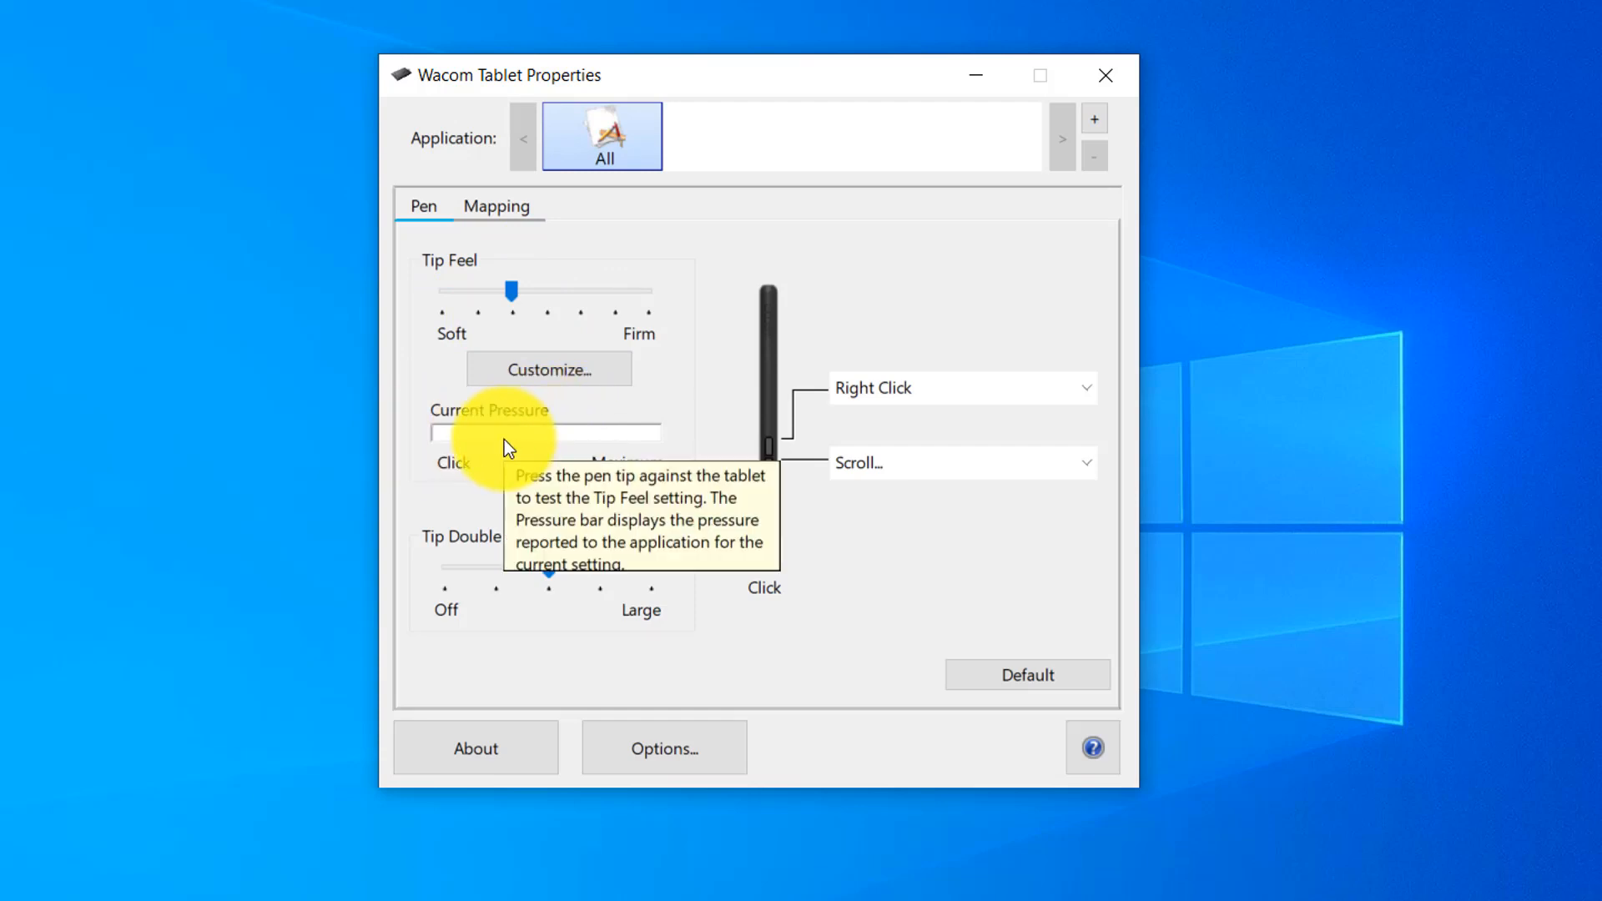
left_click_drag(504, 439, 502, 436)
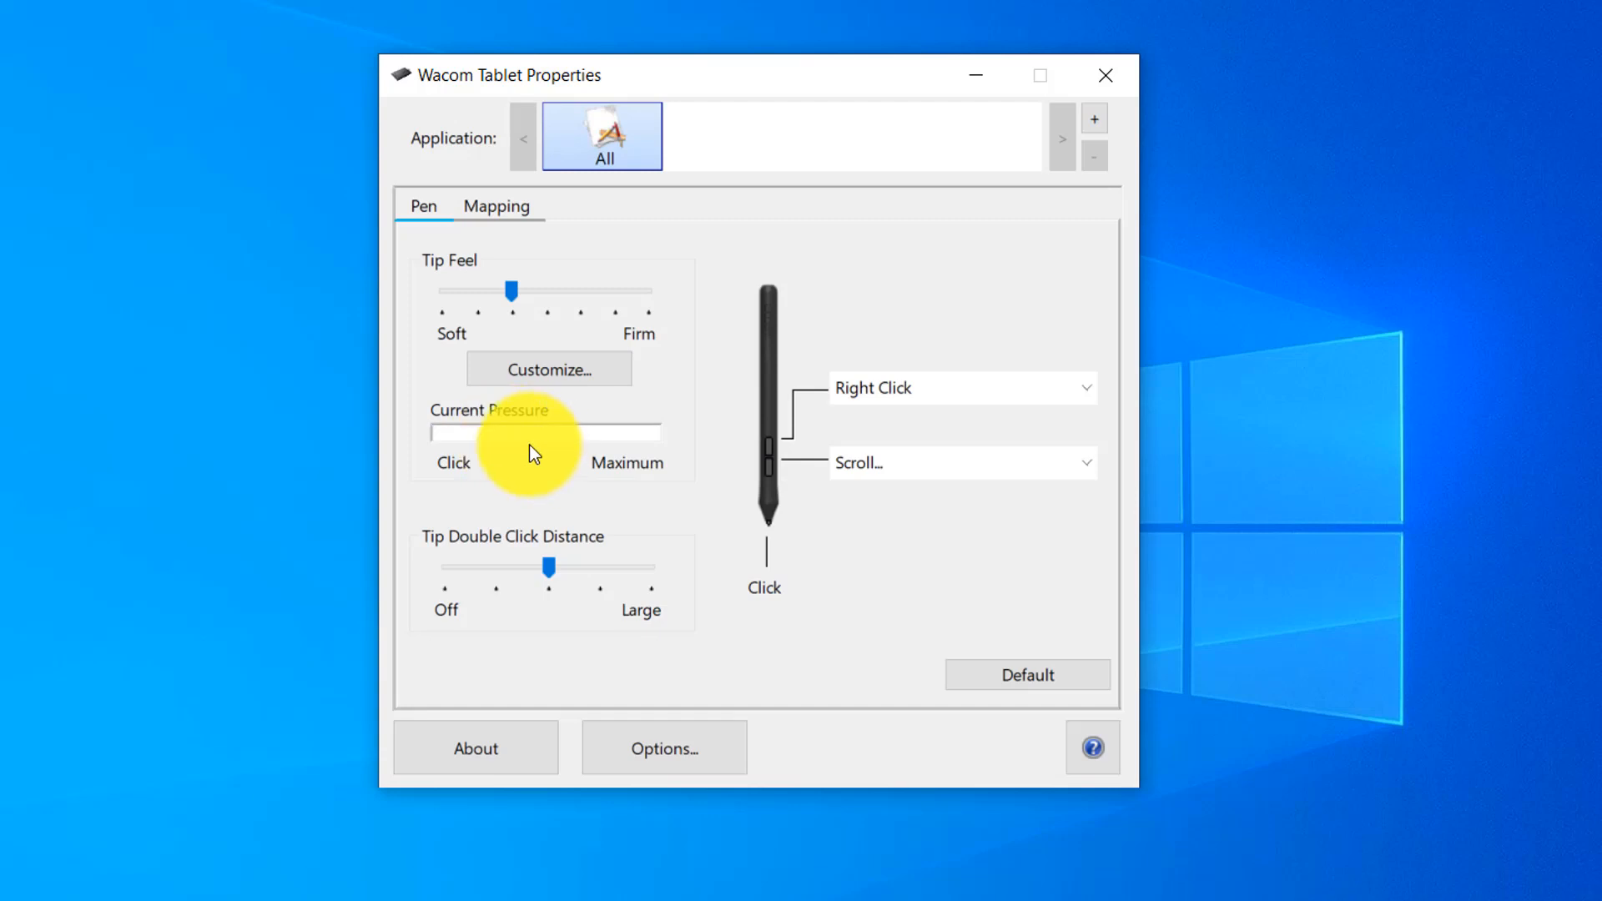
mouse_move(642, 277)
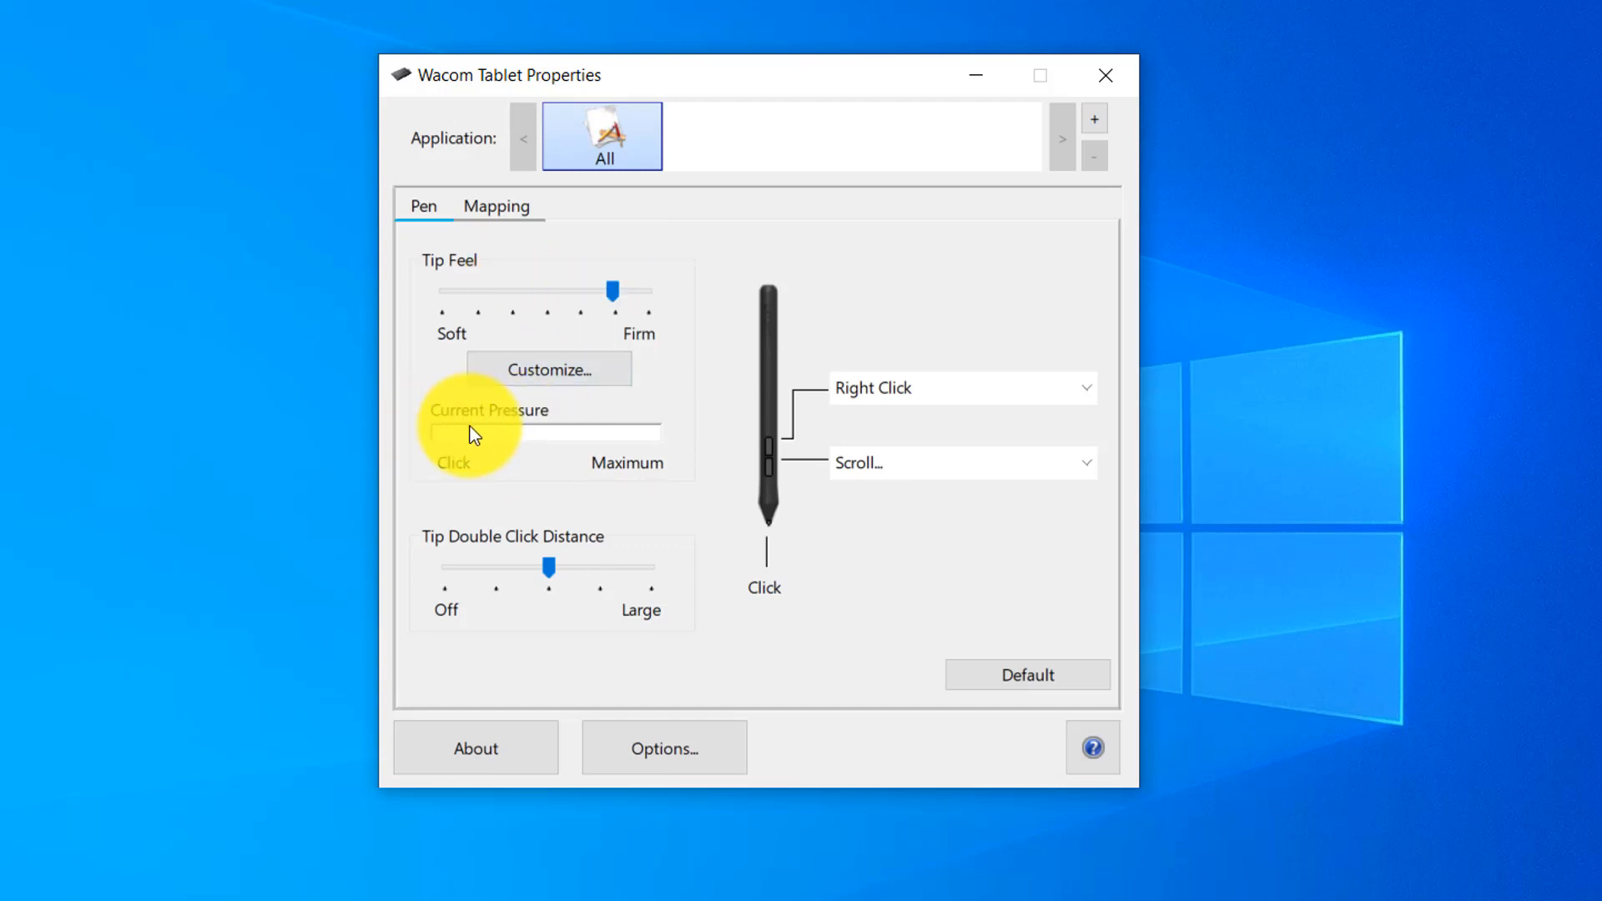
left_click(447, 400)
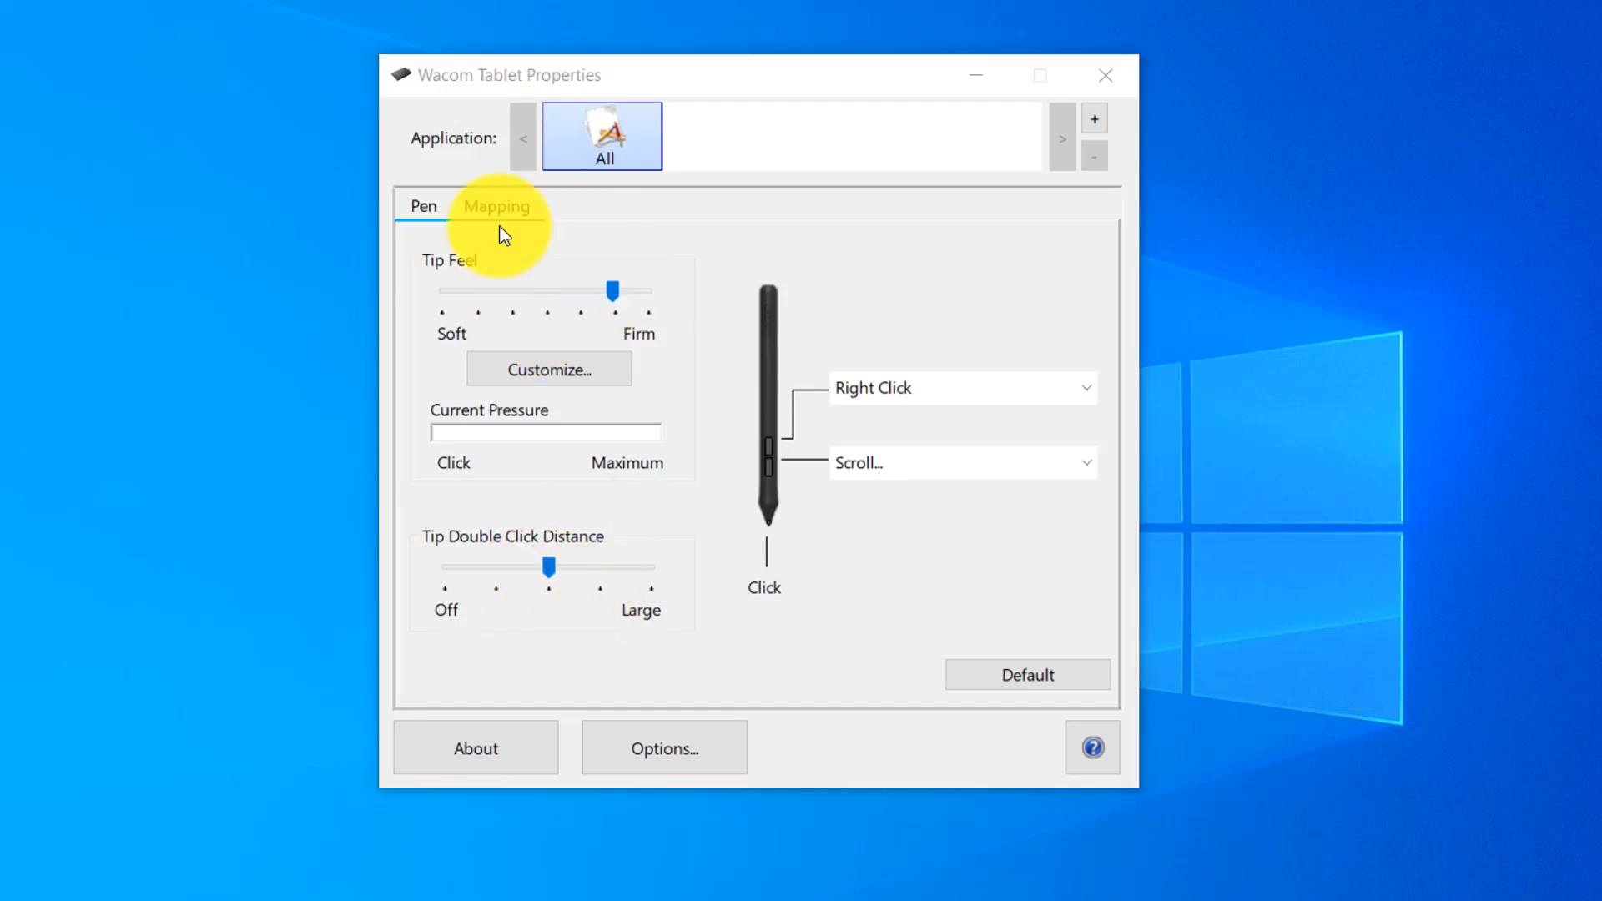
Try Mouse mode in the tablet mapping settings and switch back to Pen mode.
left_click(489, 206)
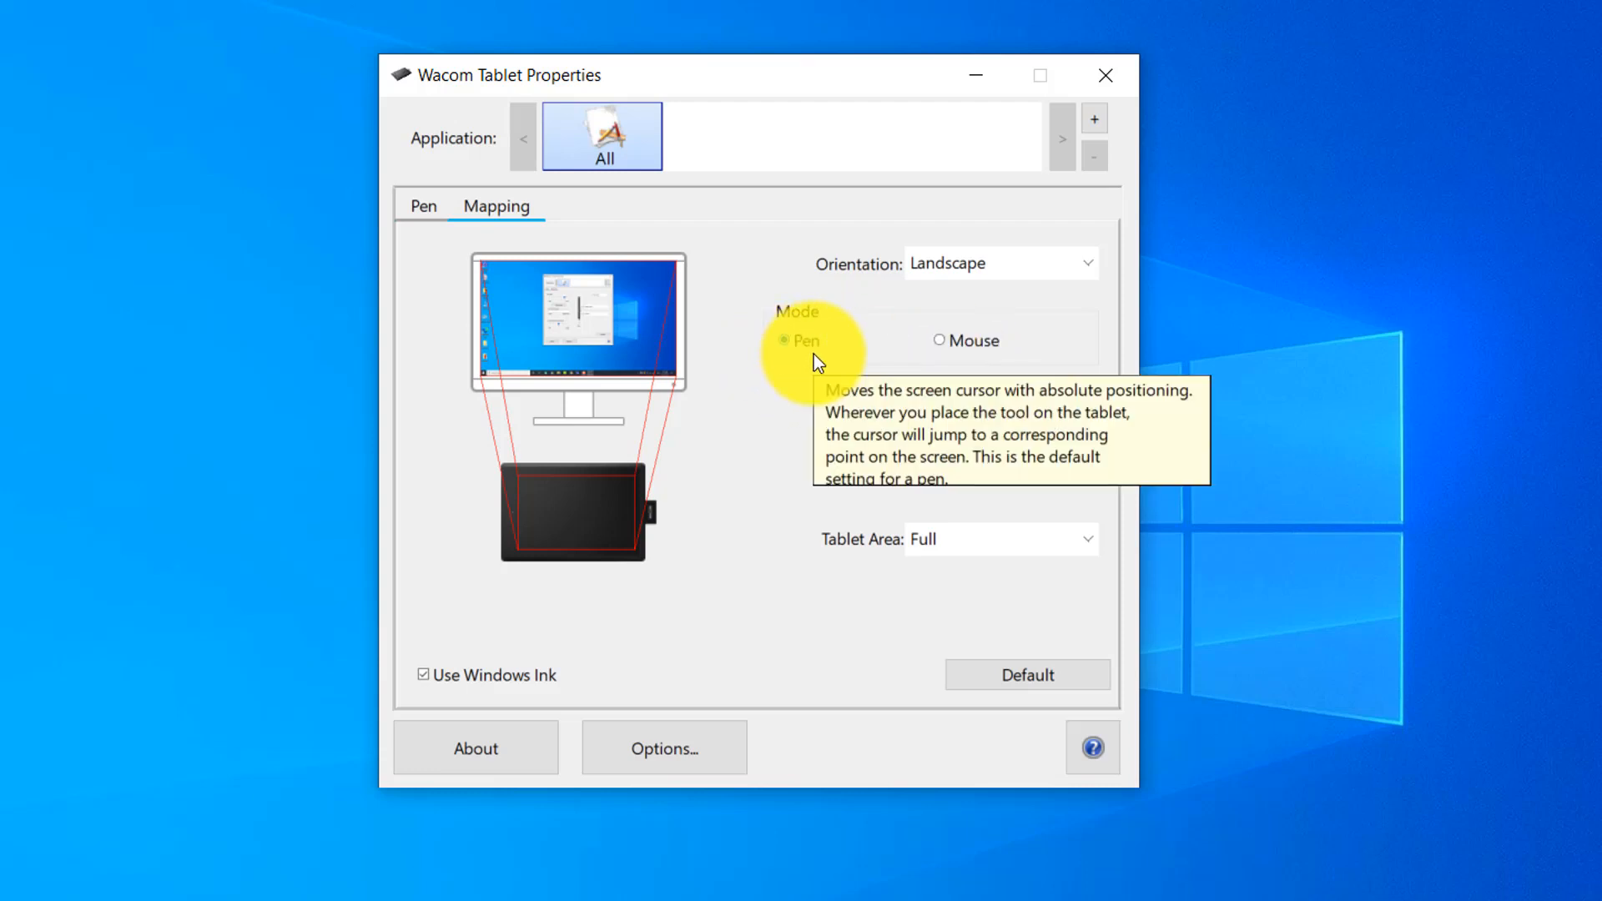
mouse_move(982, 347)
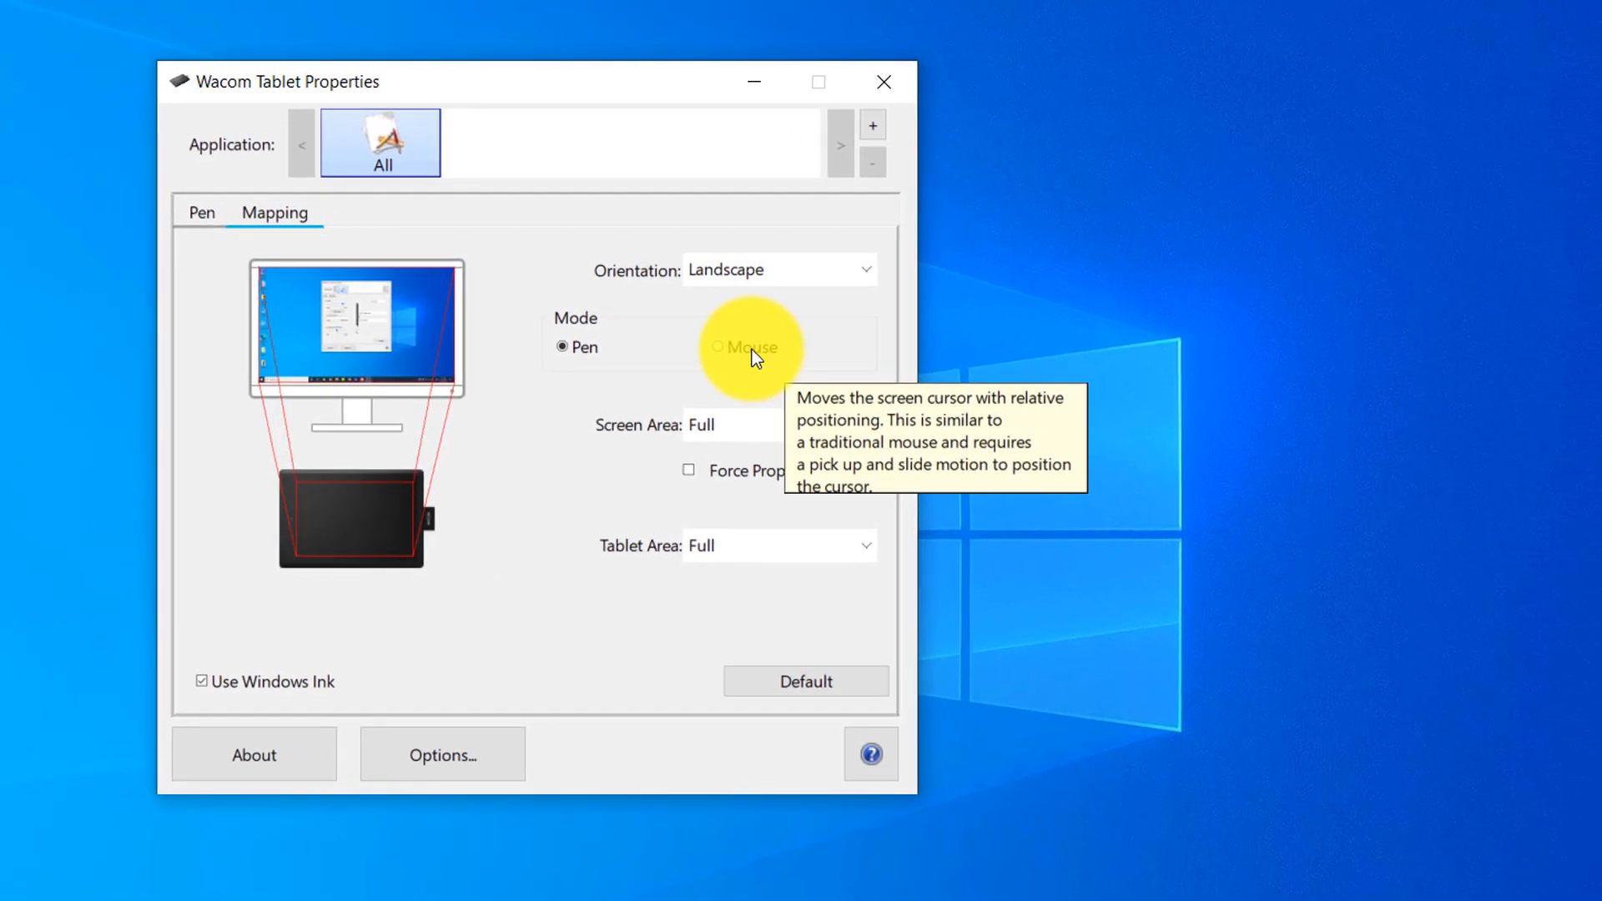
left_click(972, 343)
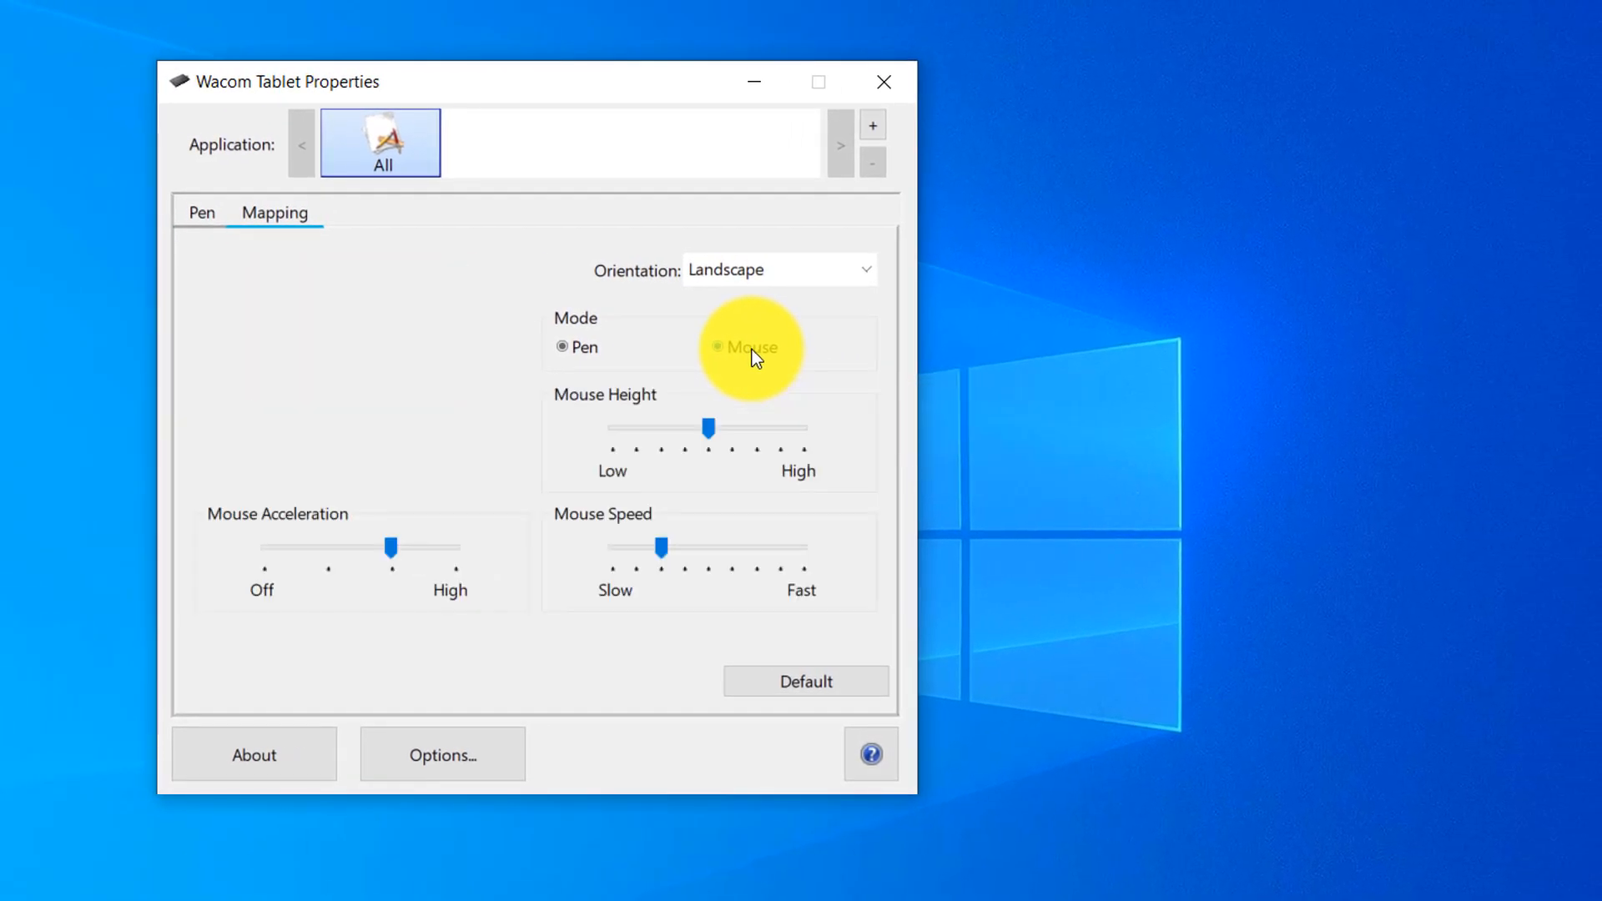
left_click(583, 350)
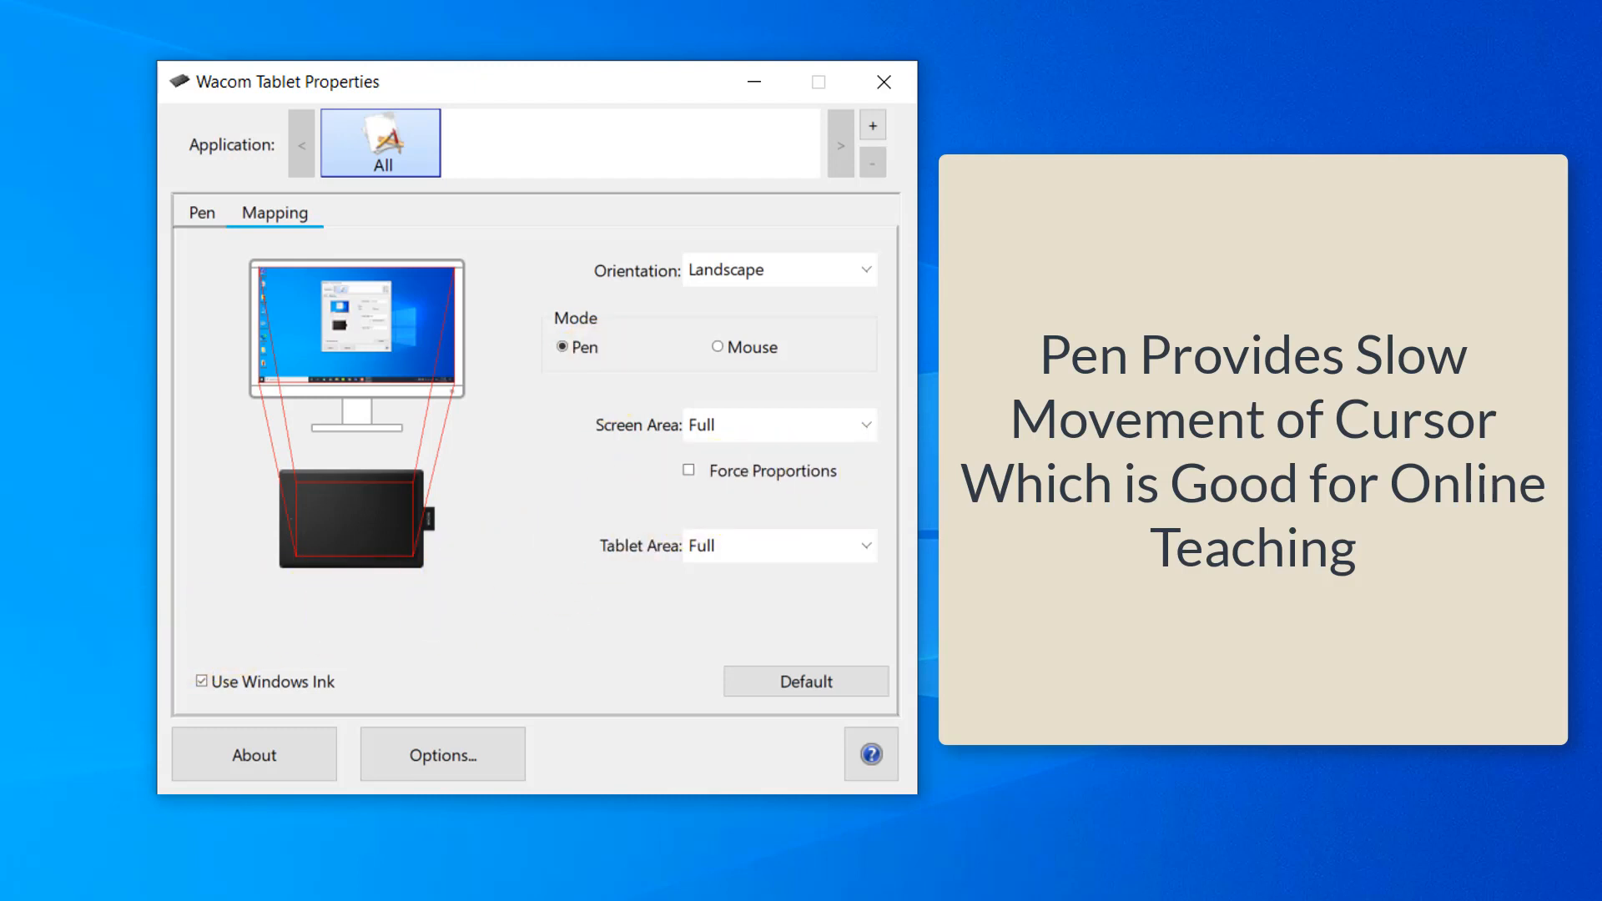
left_click(719, 343)
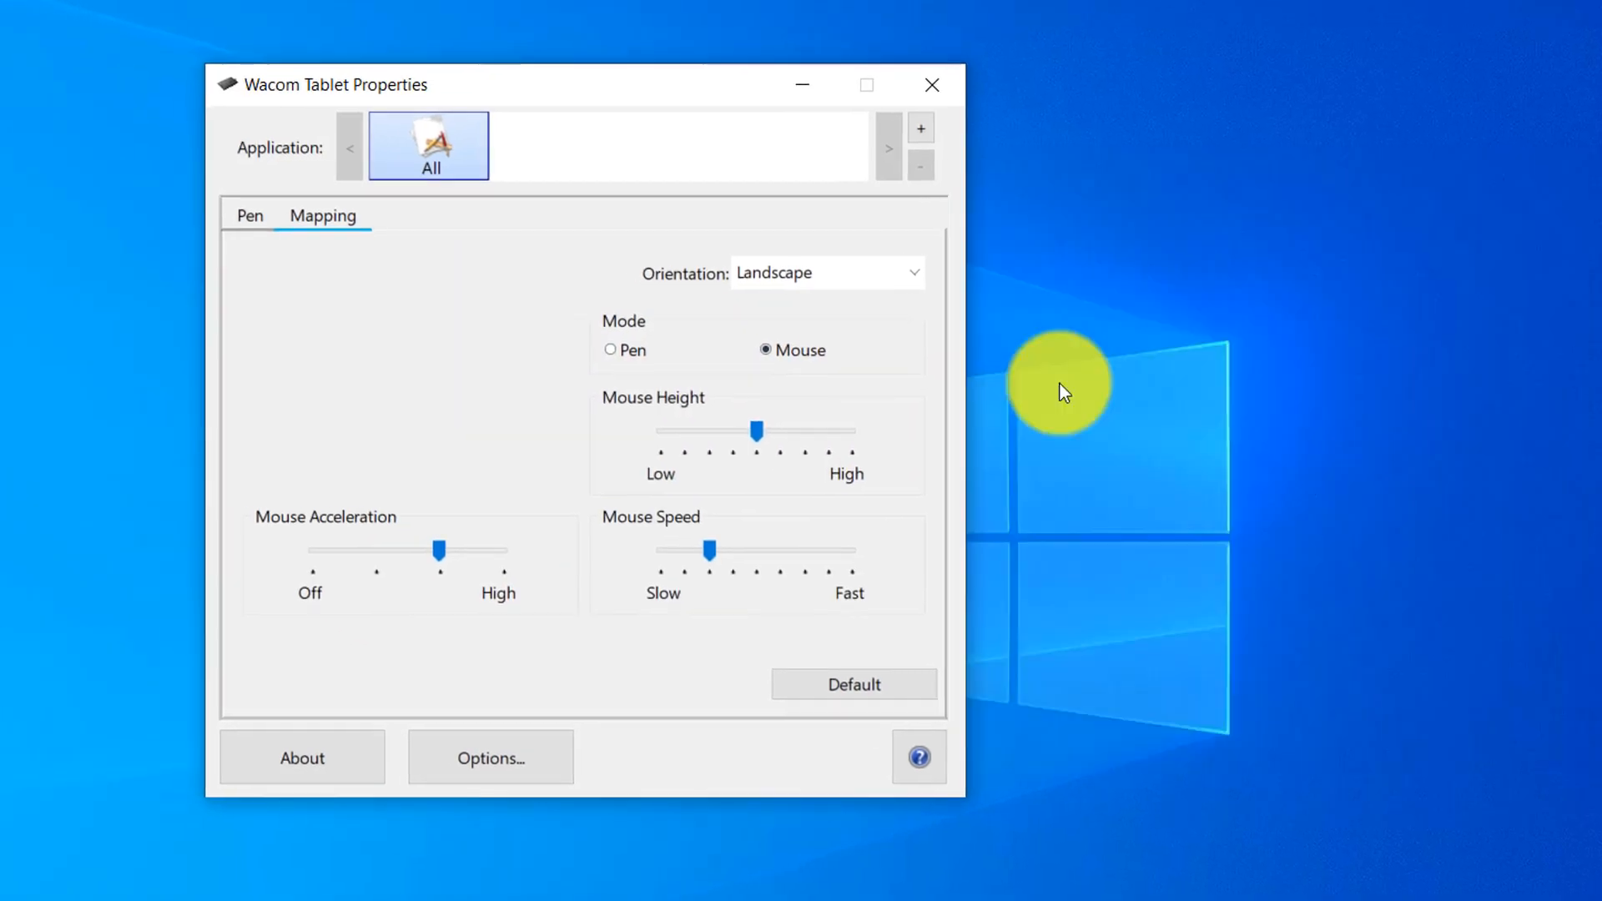
left_click(789, 359)
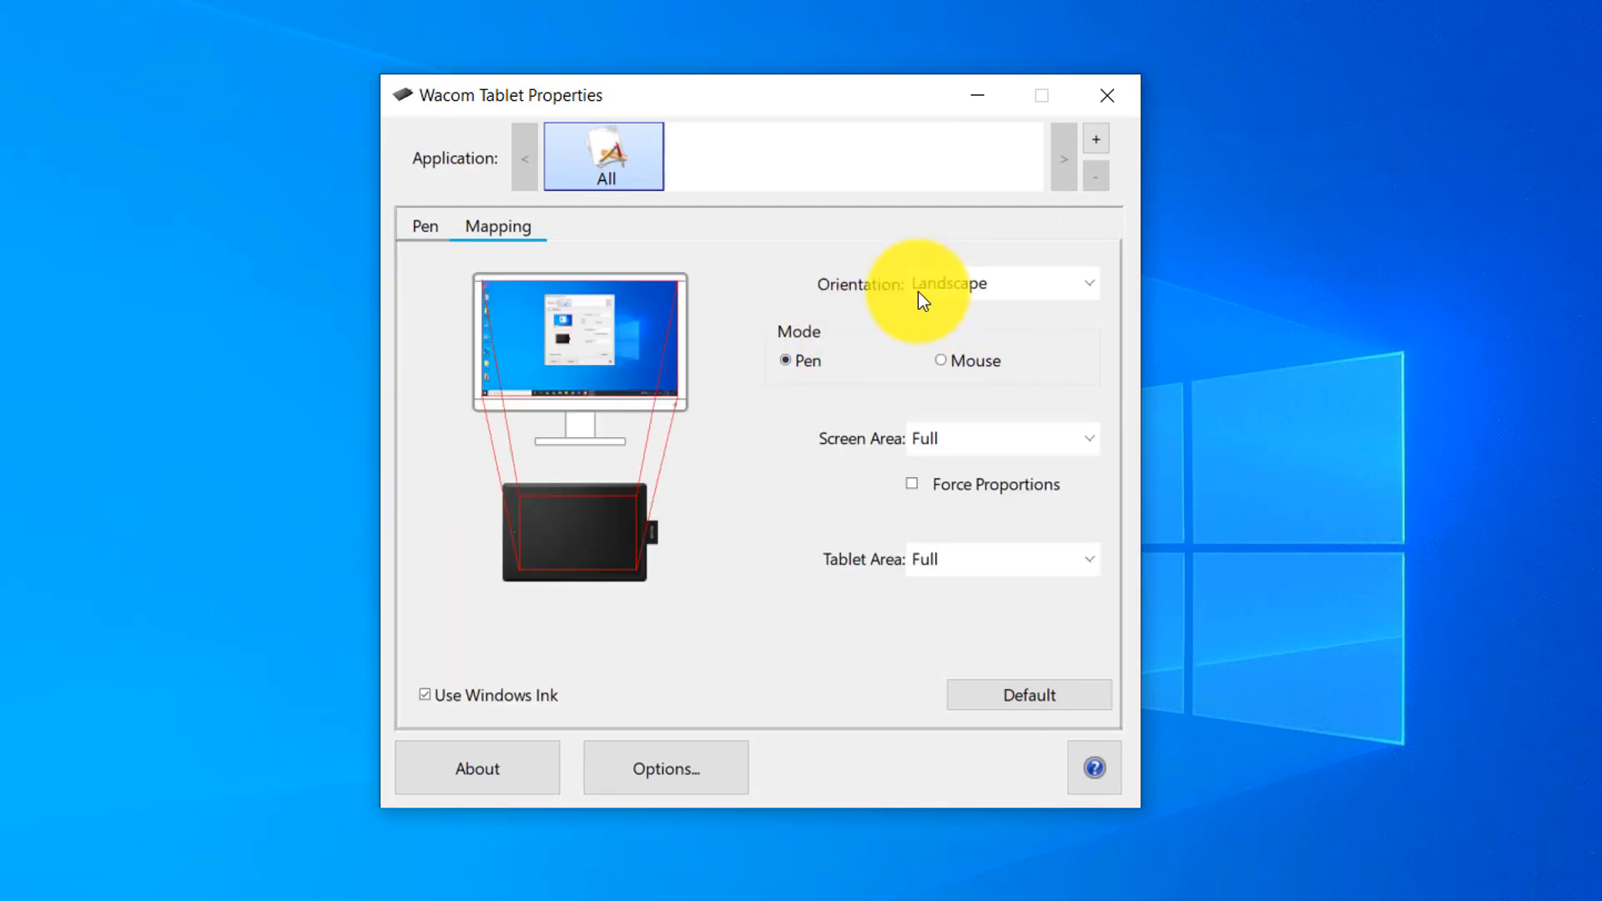
Try the Portrait and Landscape Flipped tablet orientations and return to Landscape.
mouse_move(964, 291)
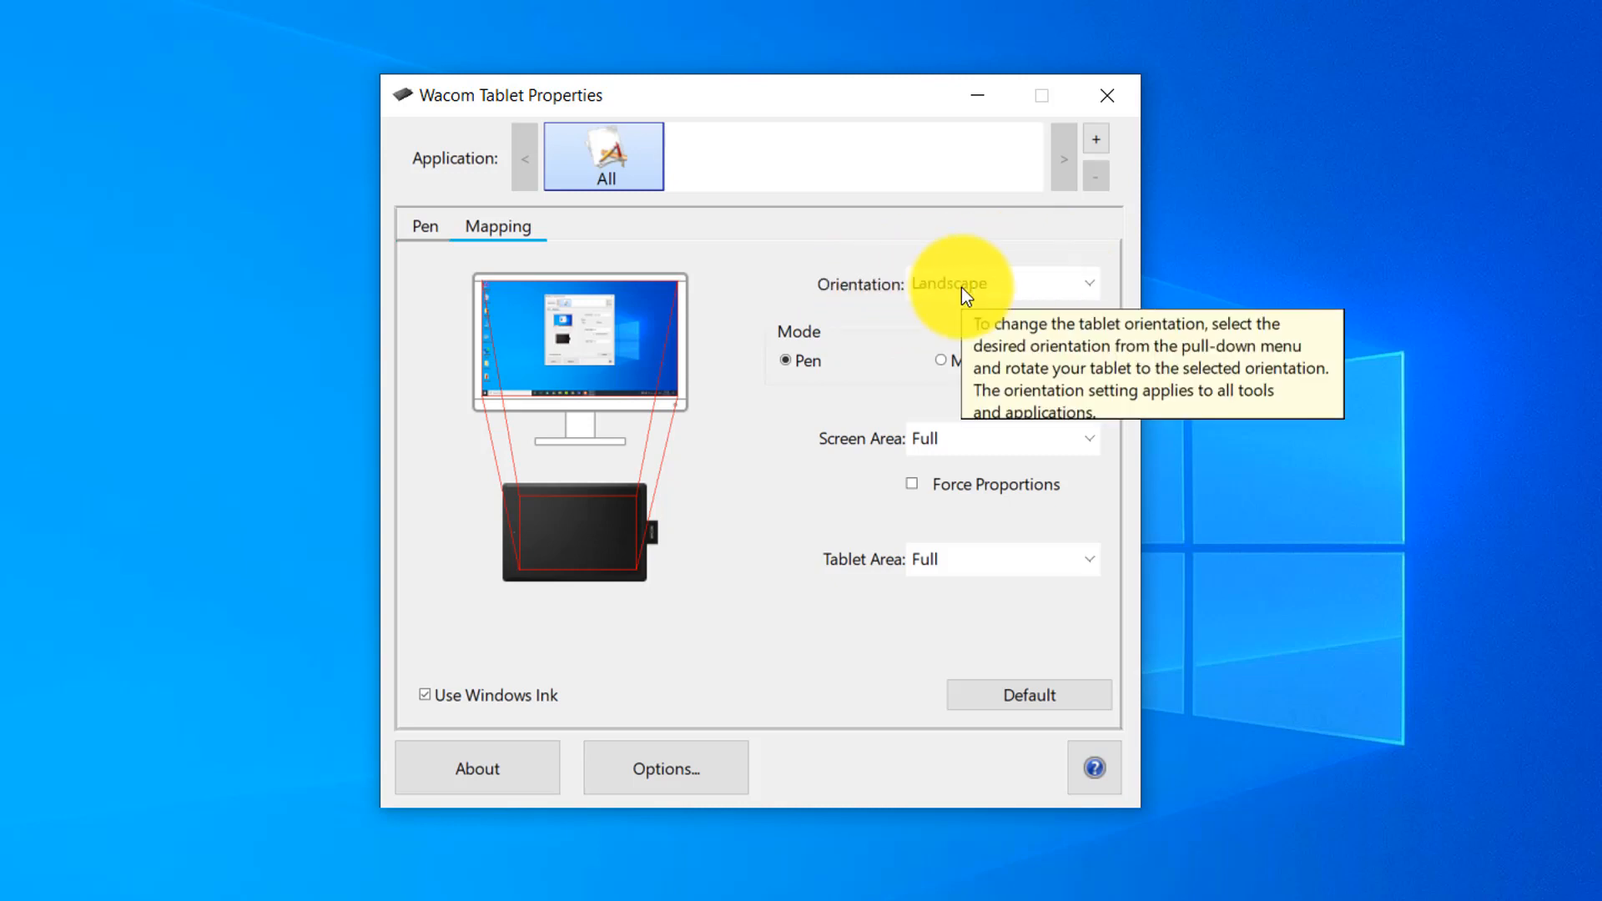
left_click(919, 292)
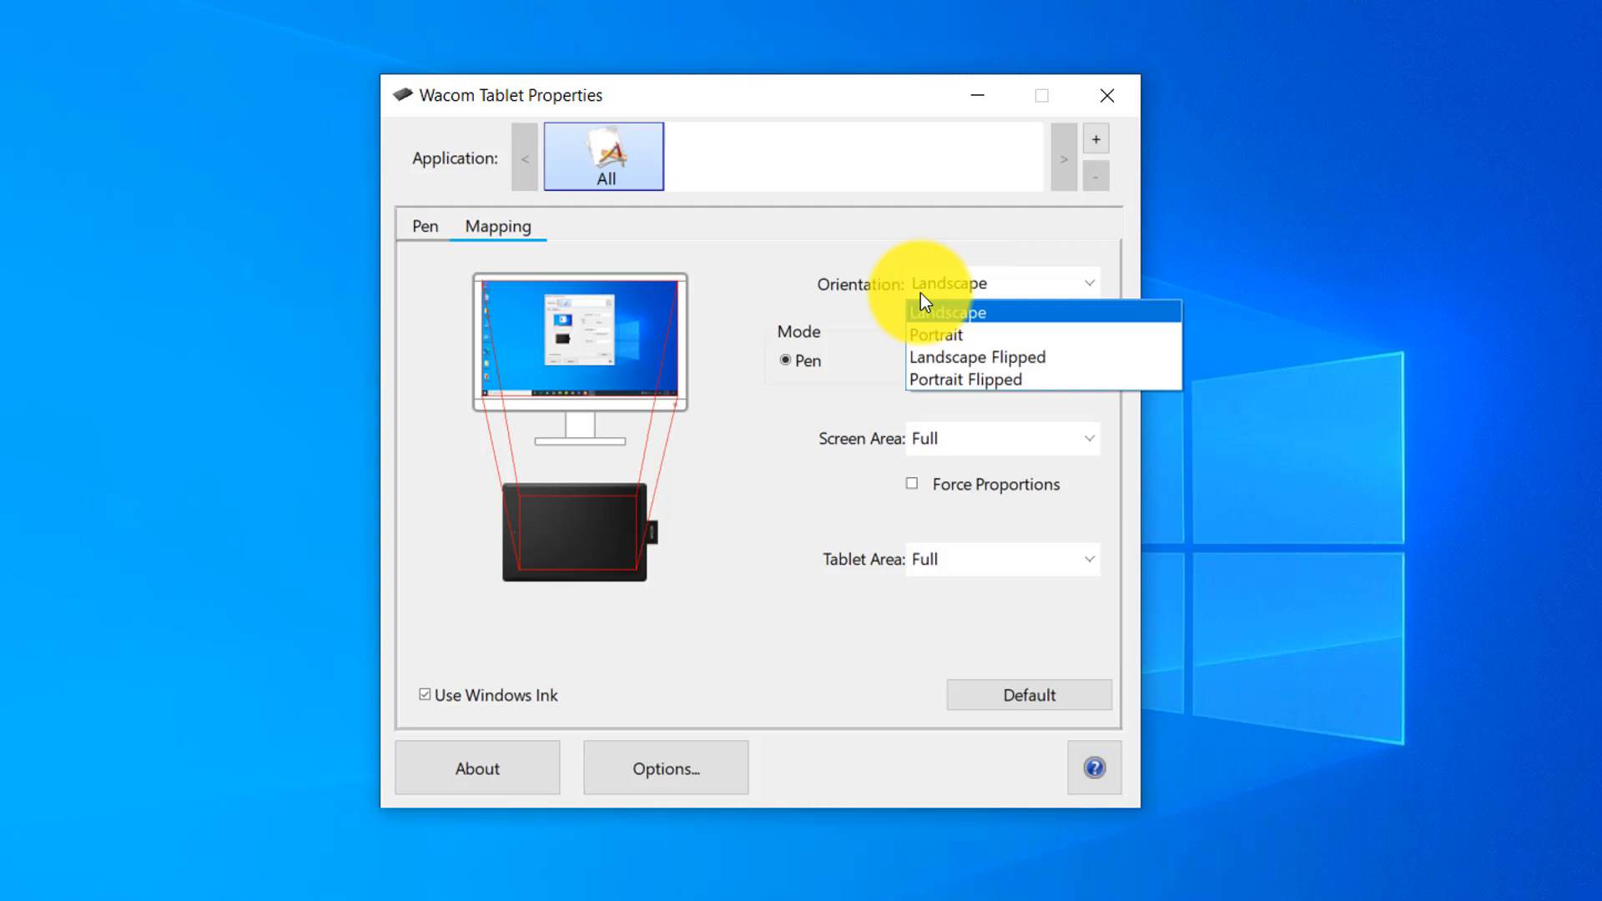
left_click(949, 334)
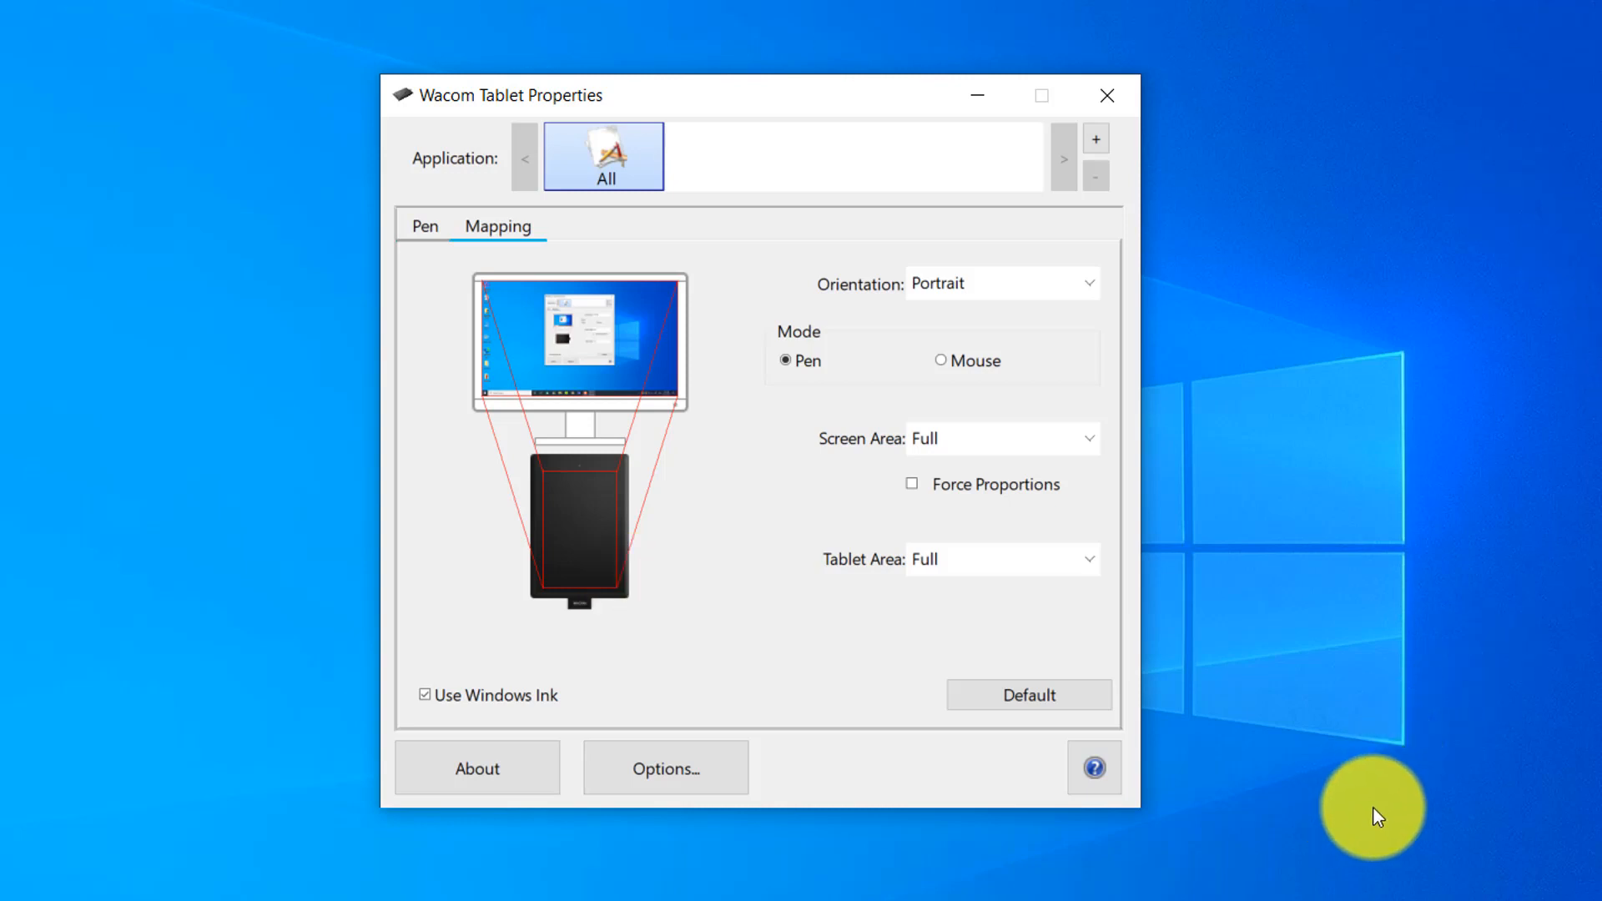
left_click(1070, 285)
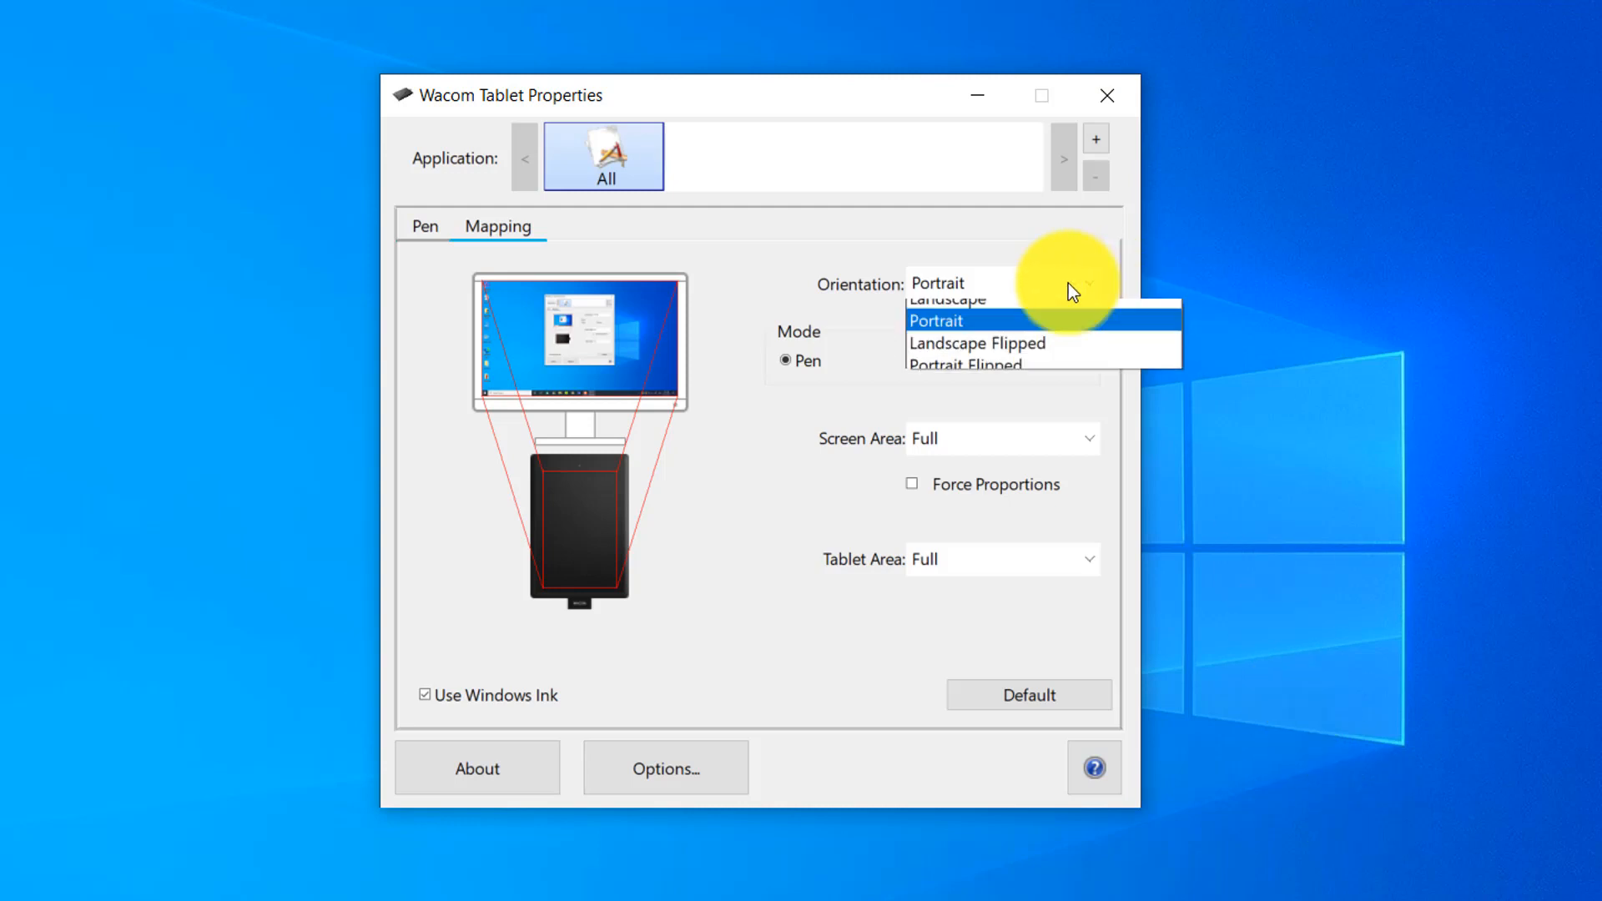
left_click(1023, 358)
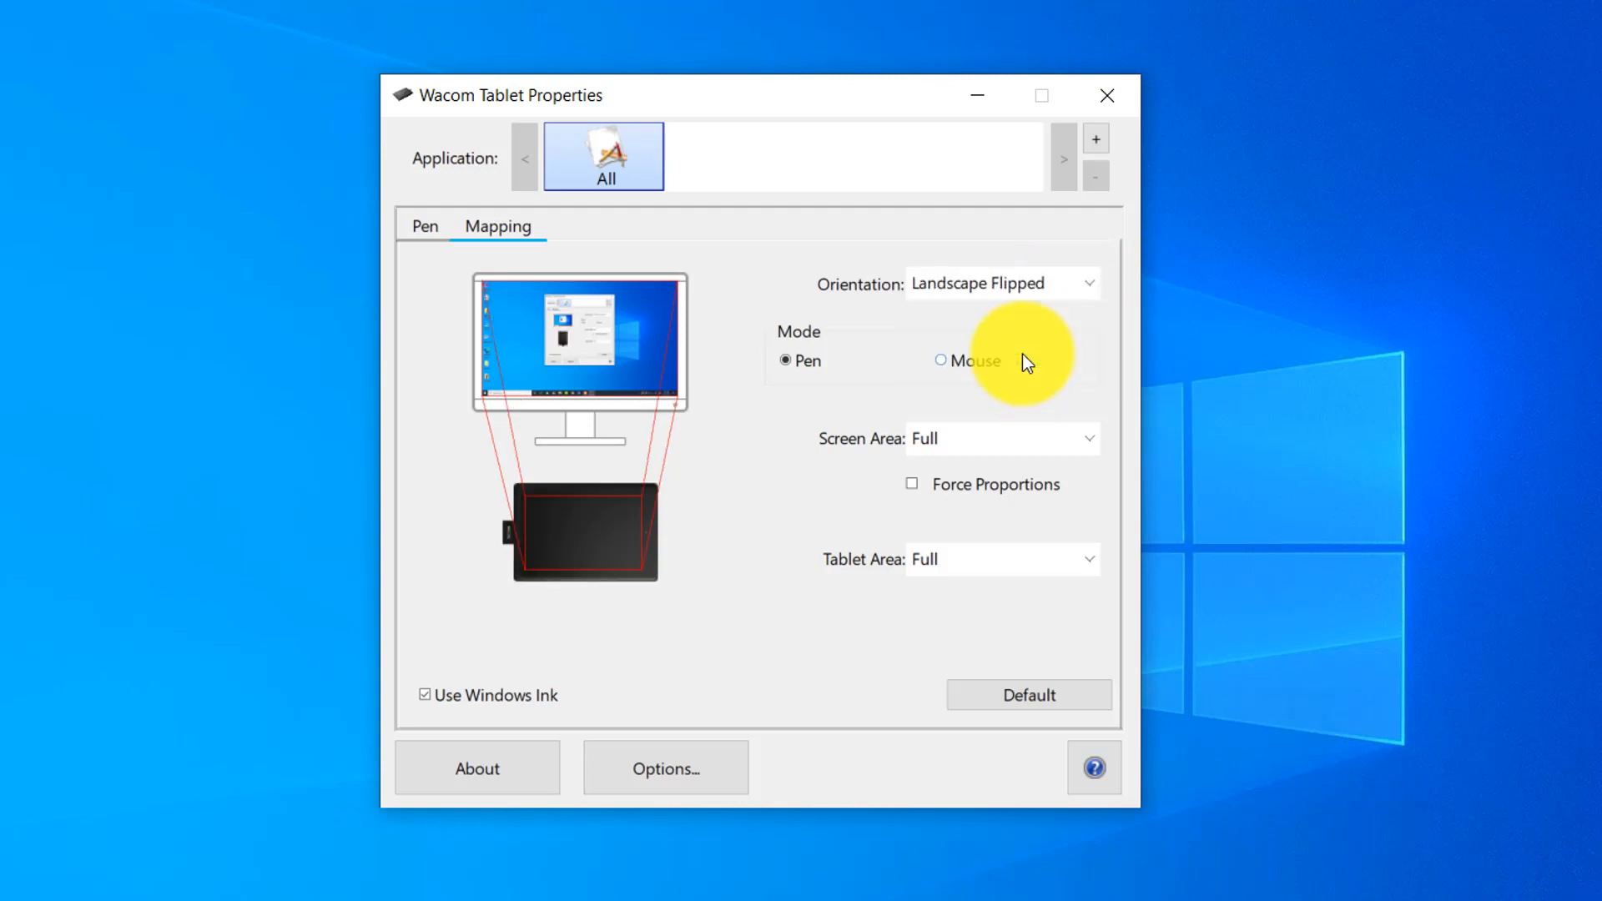
left_click(925, 289)
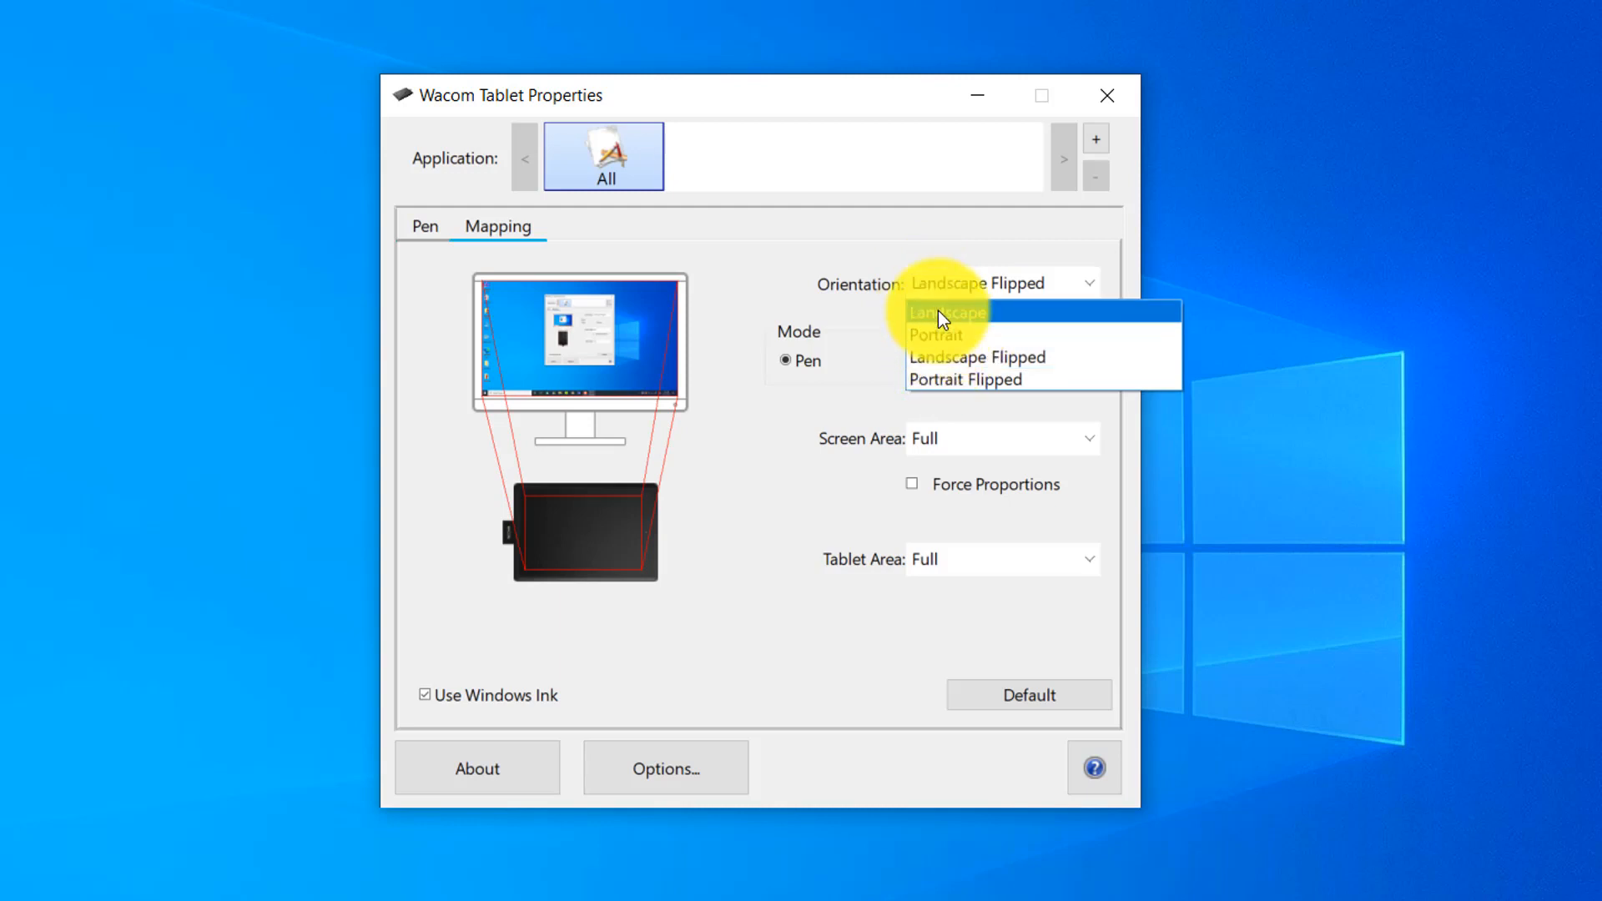
left_click(937, 311)
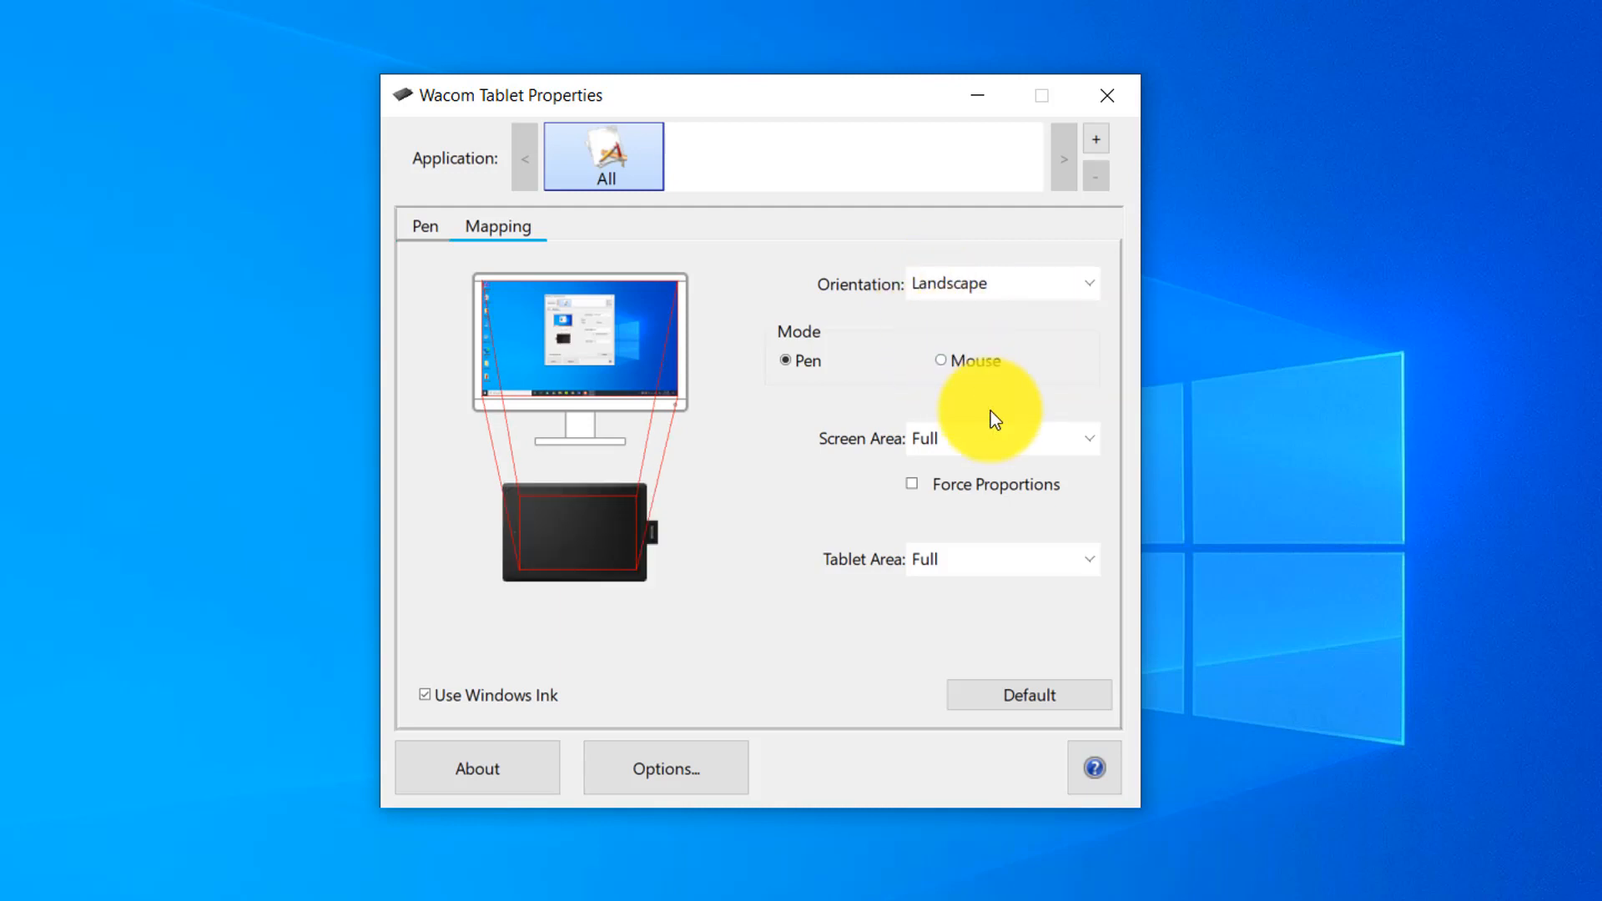
Limit the screen area to a lower-left portion with top about 566, bottom 1080, left 0 and right about 707 pixels.
left_click(955, 457)
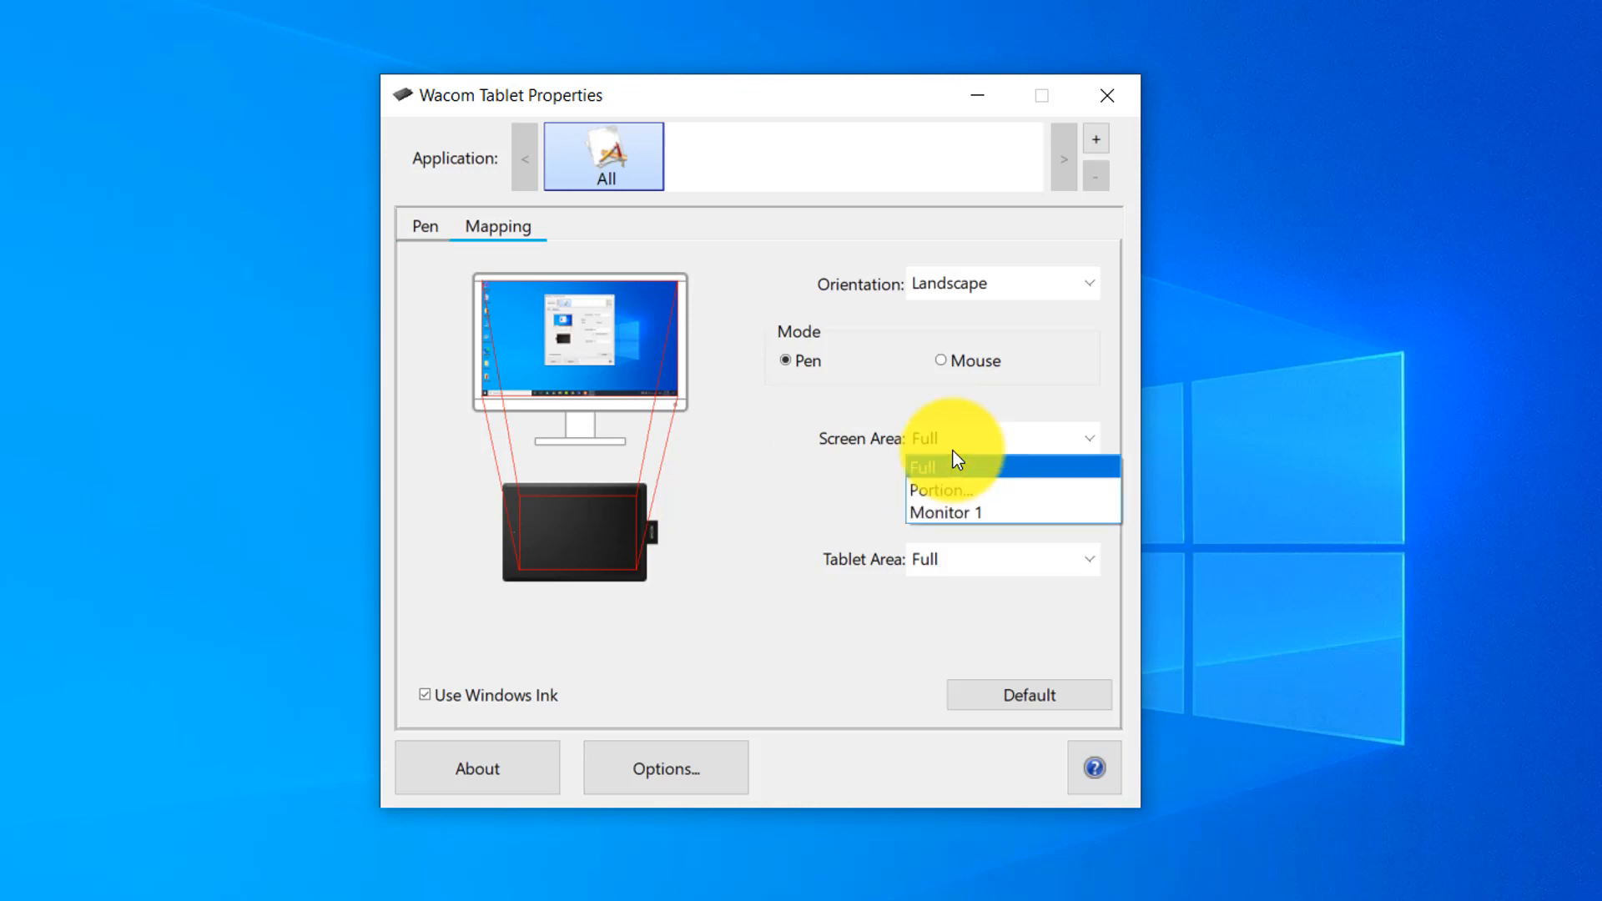
left_click(937, 448)
left_click(938, 442)
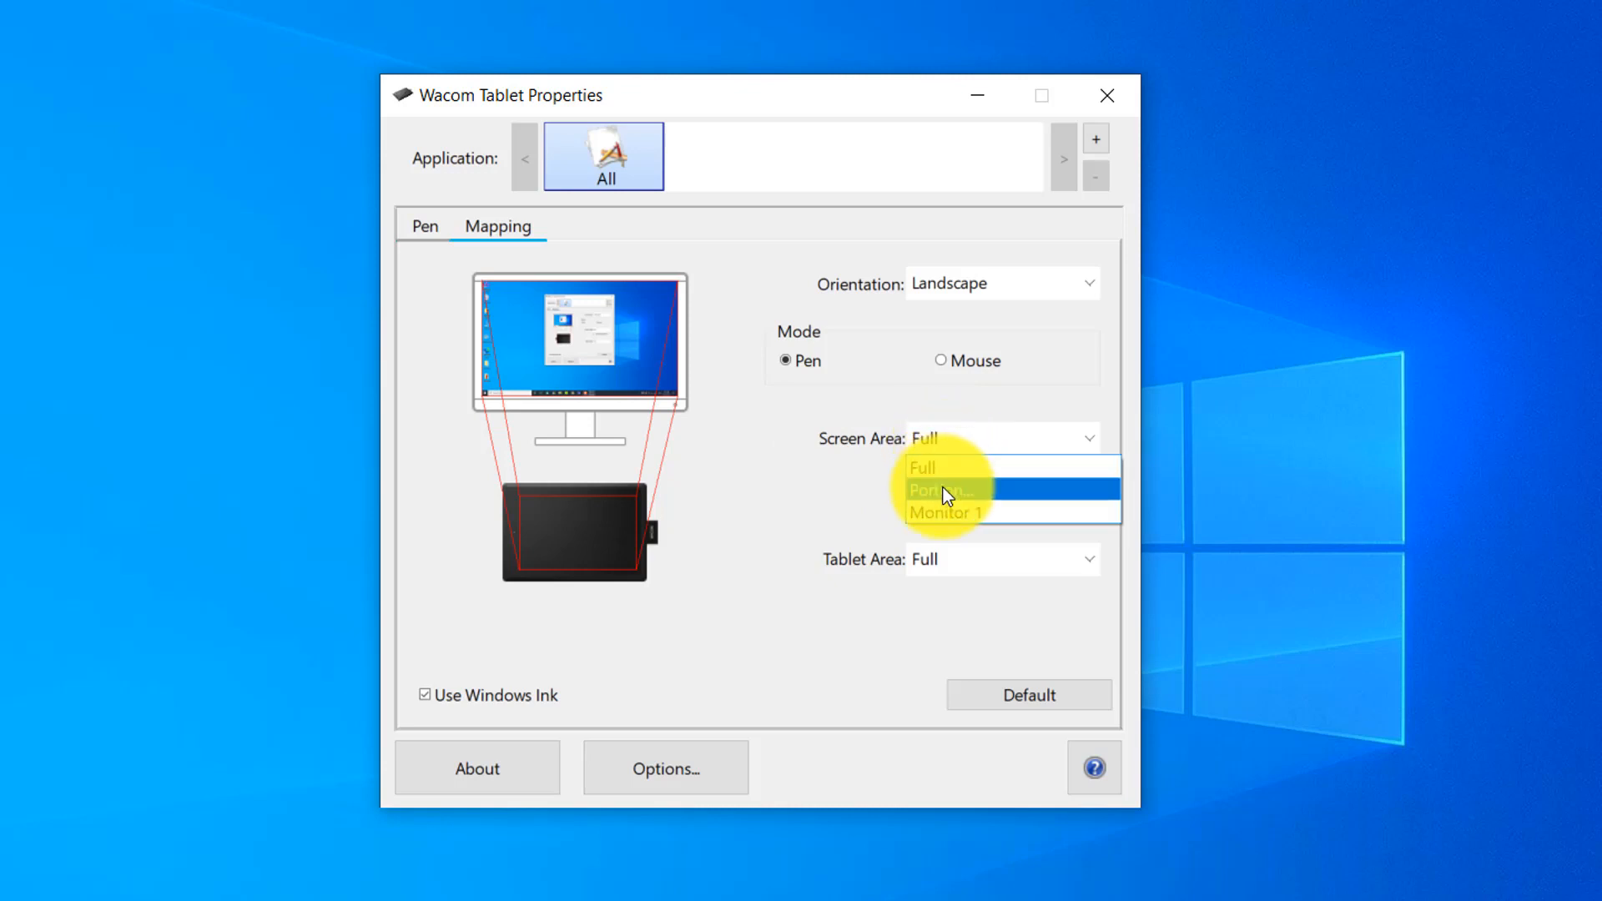
left_click(942, 489)
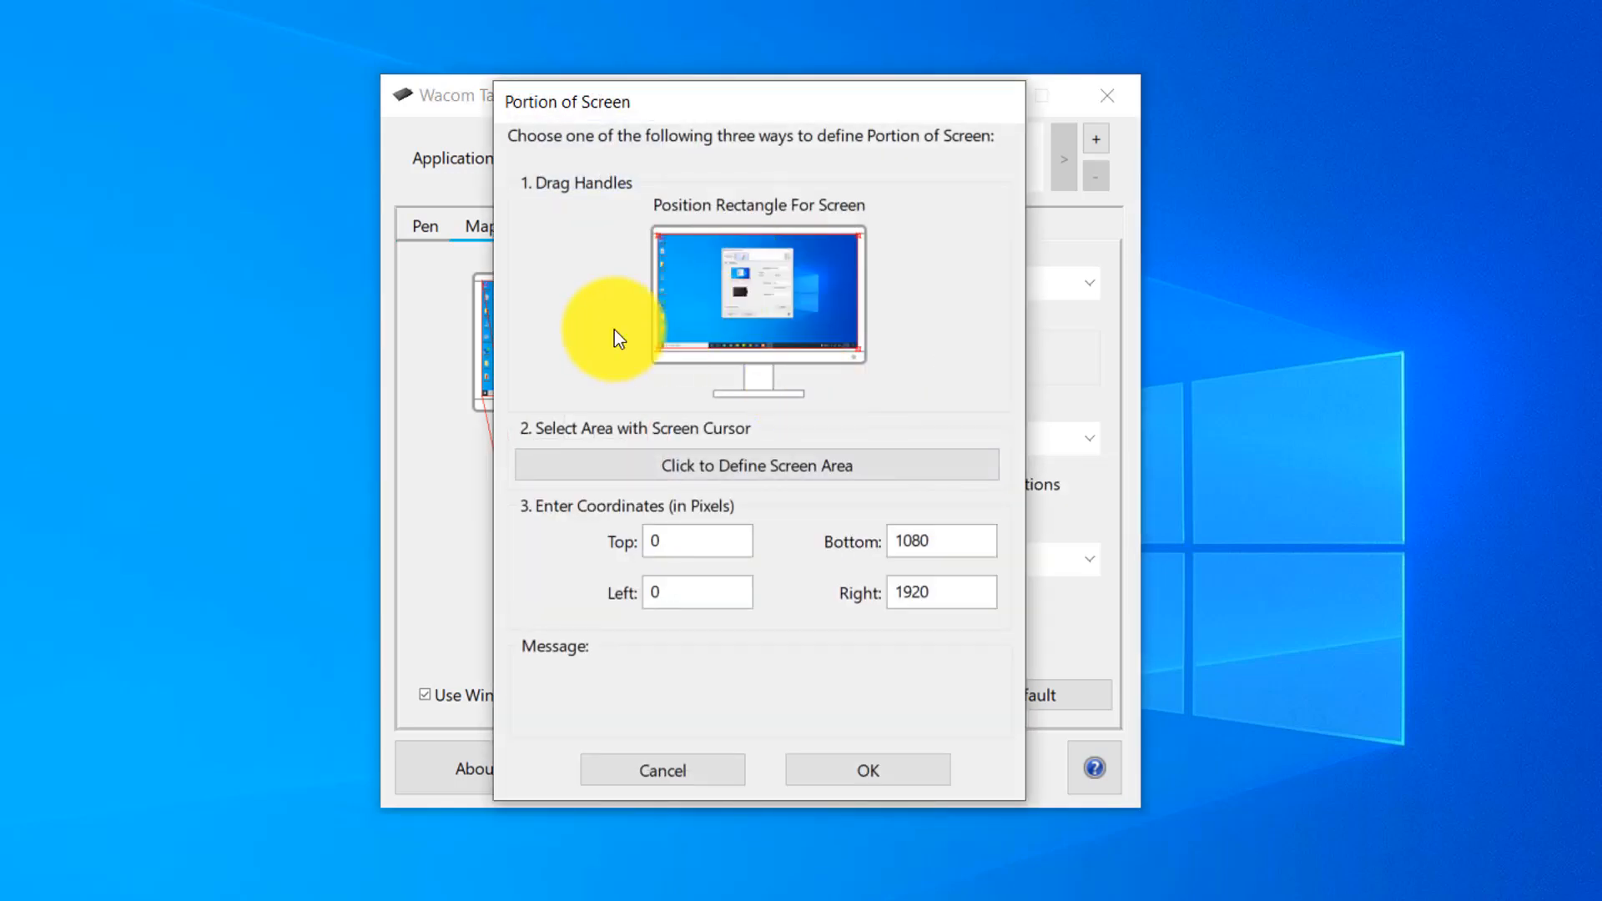
left_click_drag(855, 236, 852, 236)
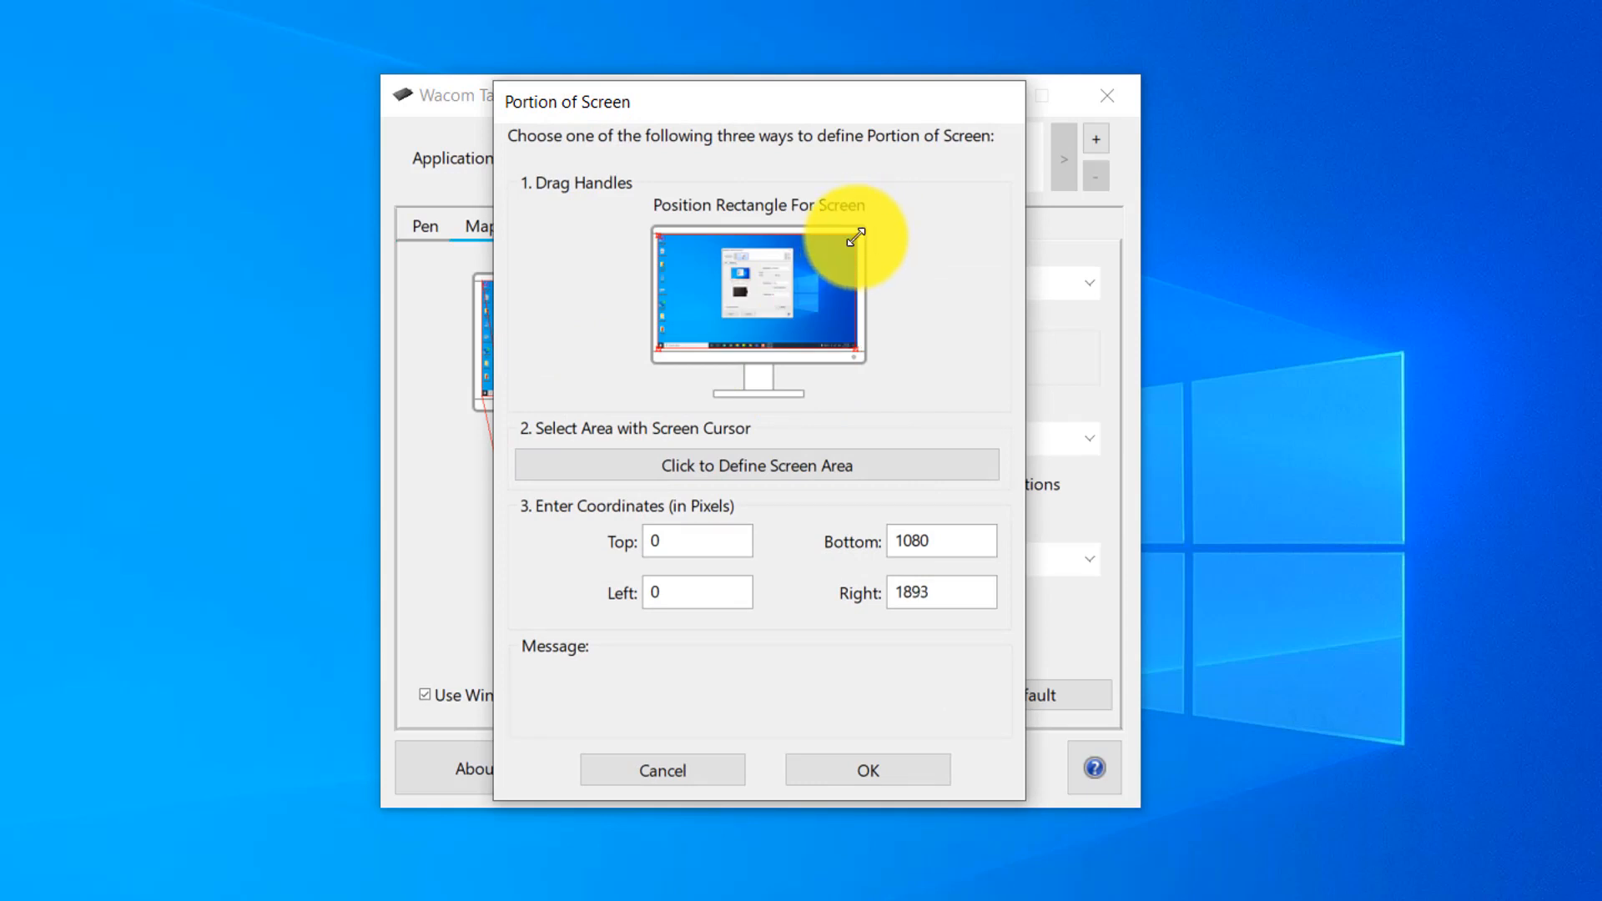
left_click_drag(854, 239, 734, 295)
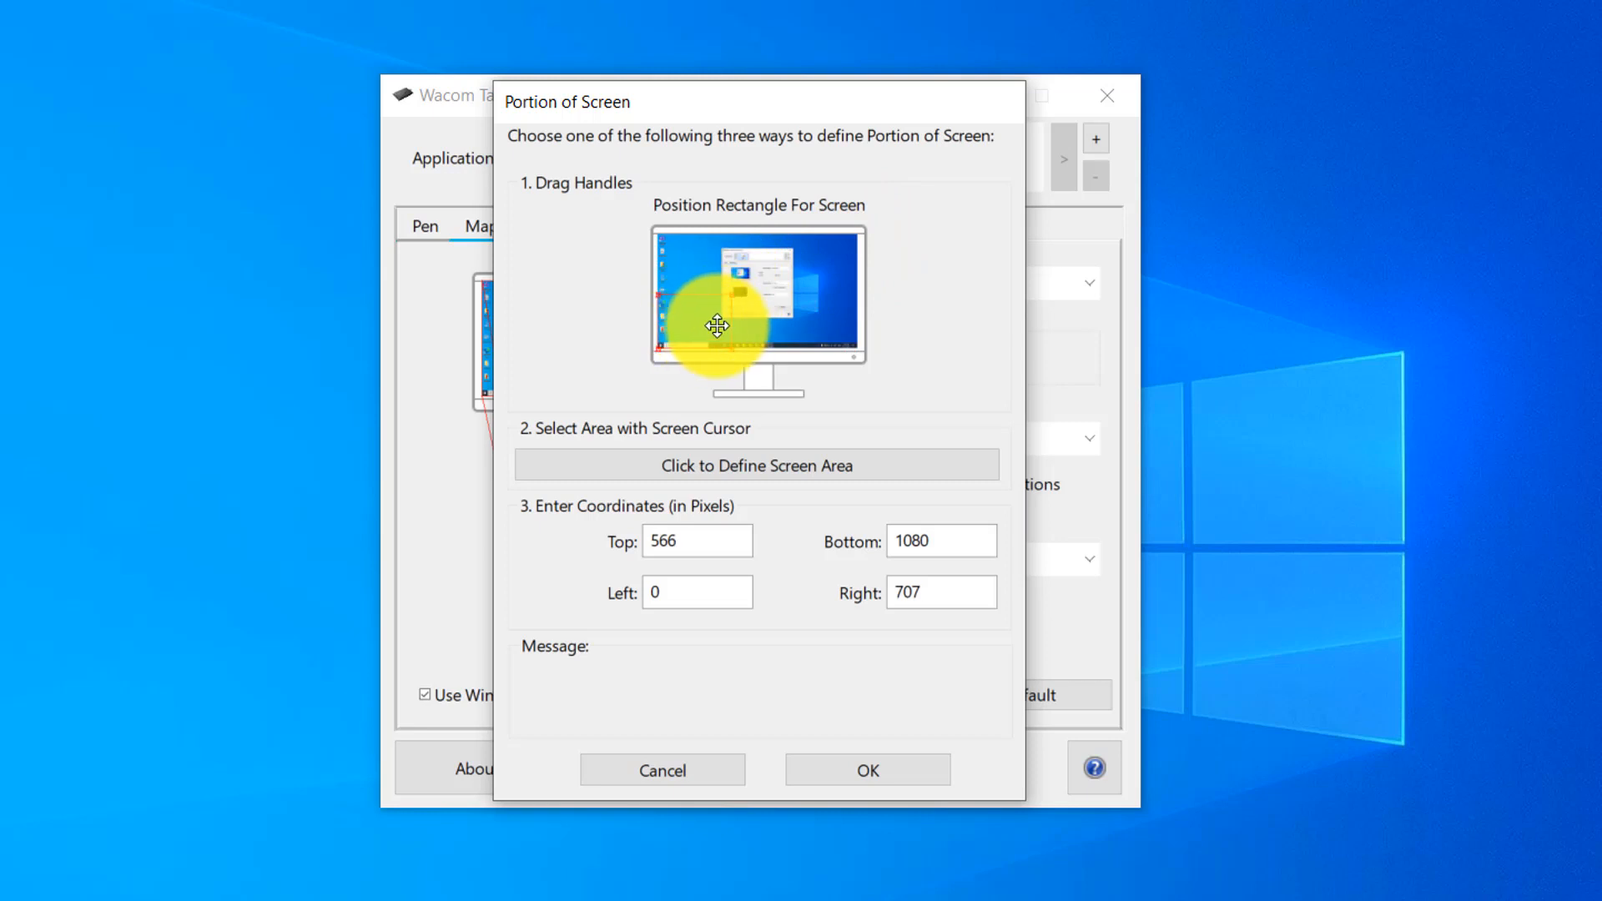
left_click(861, 777)
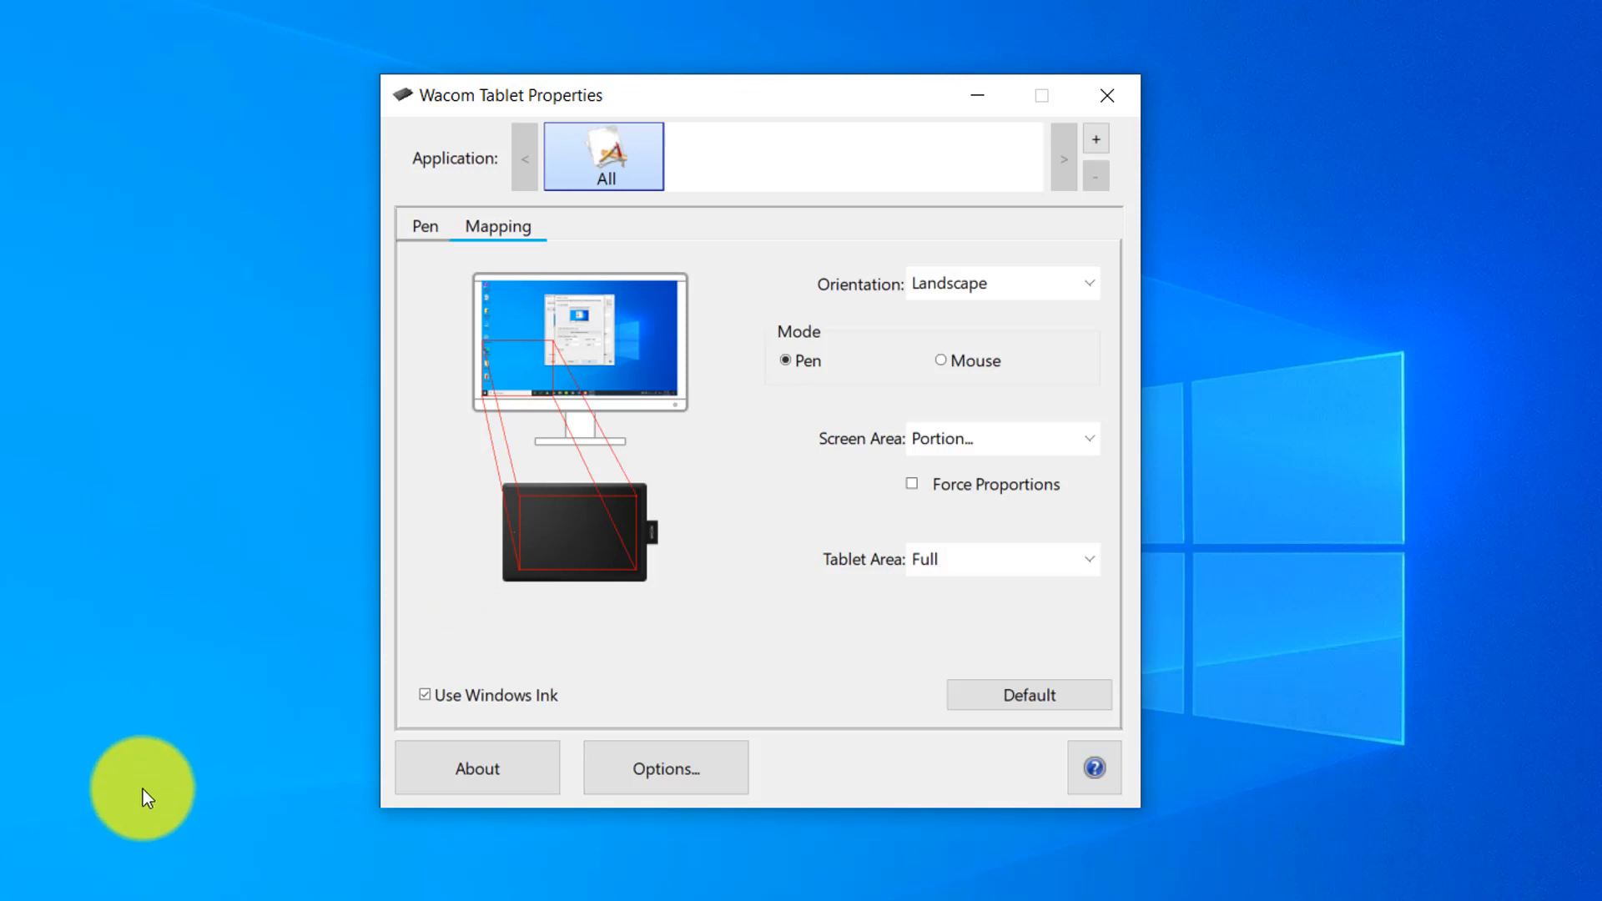
Return the mapping's Screen Area to Full.
left_click(978, 448)
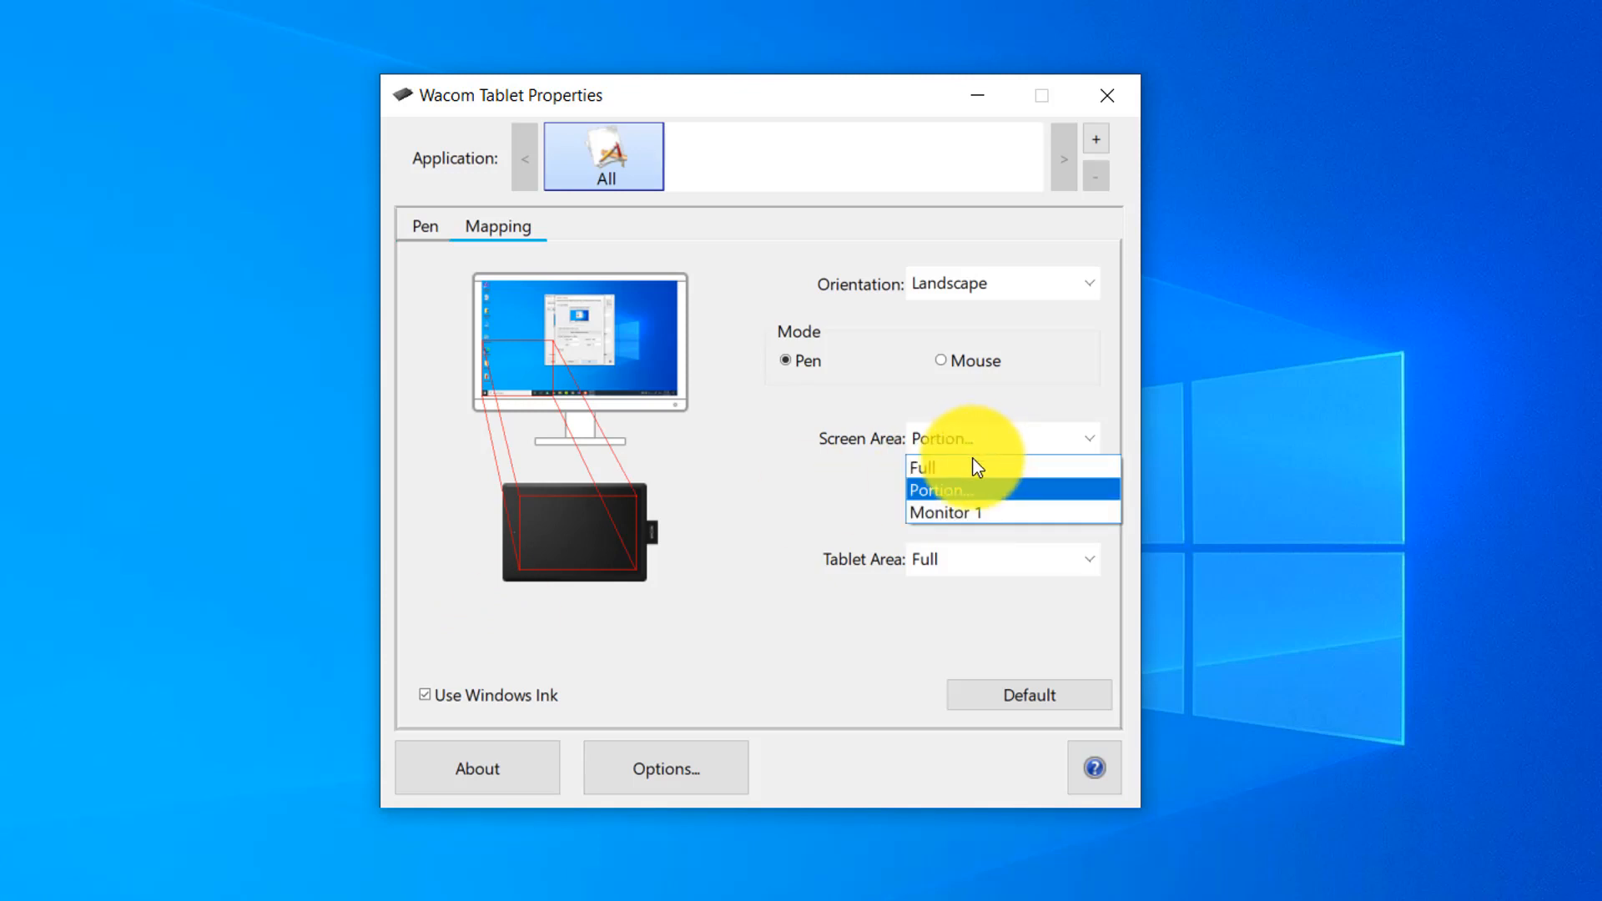
left_click(960, 481)
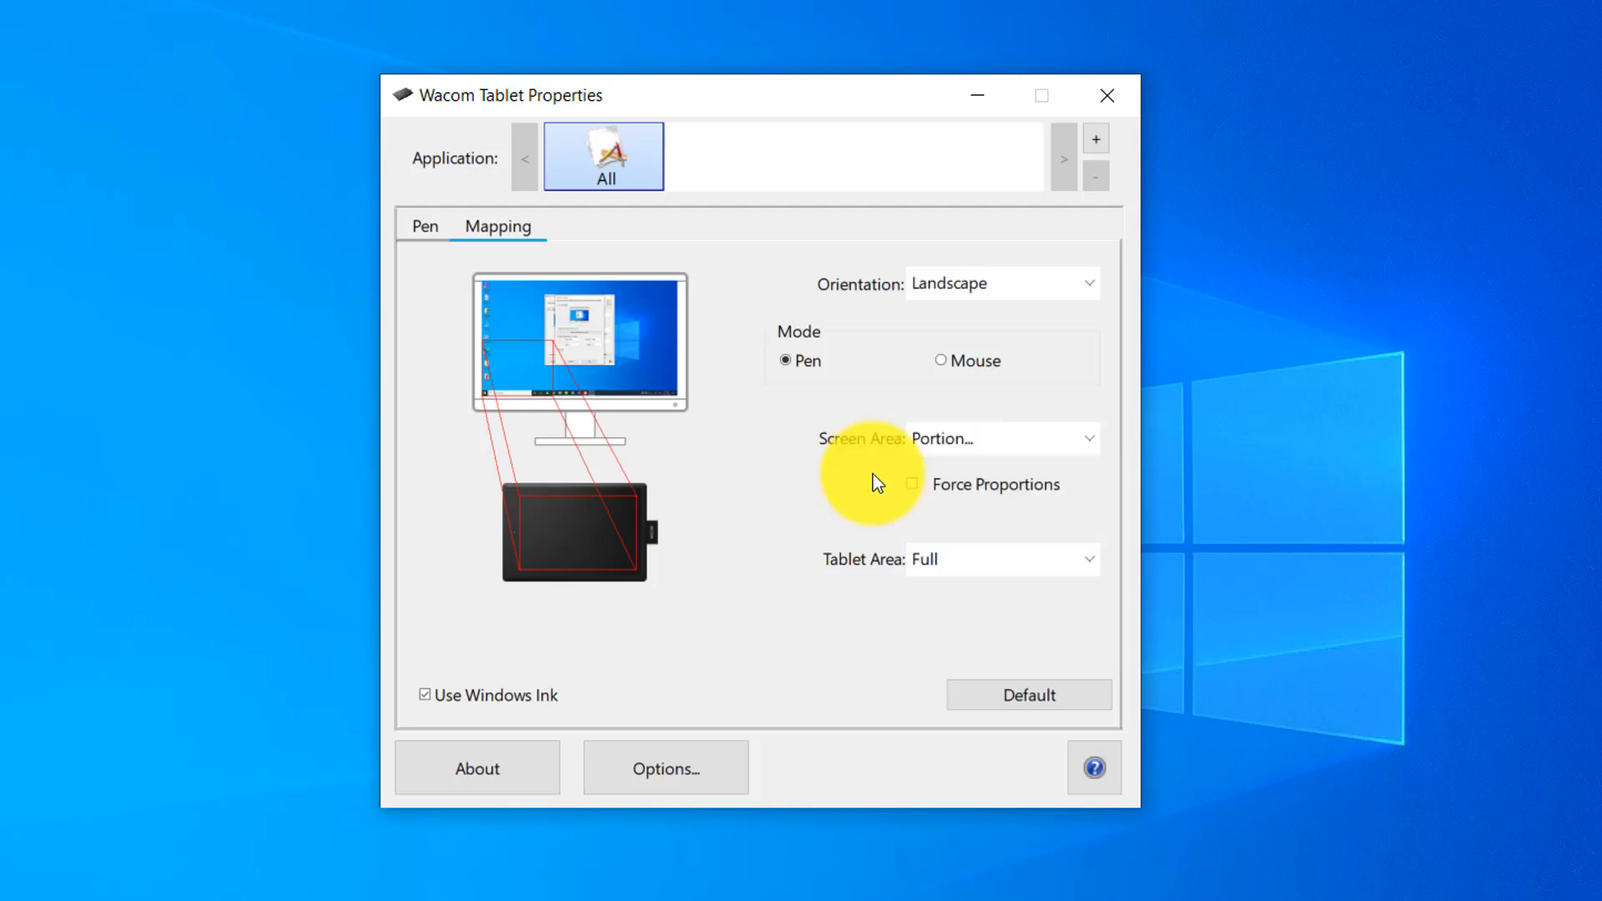
left_click(959, 453)
left_click(950, 465)
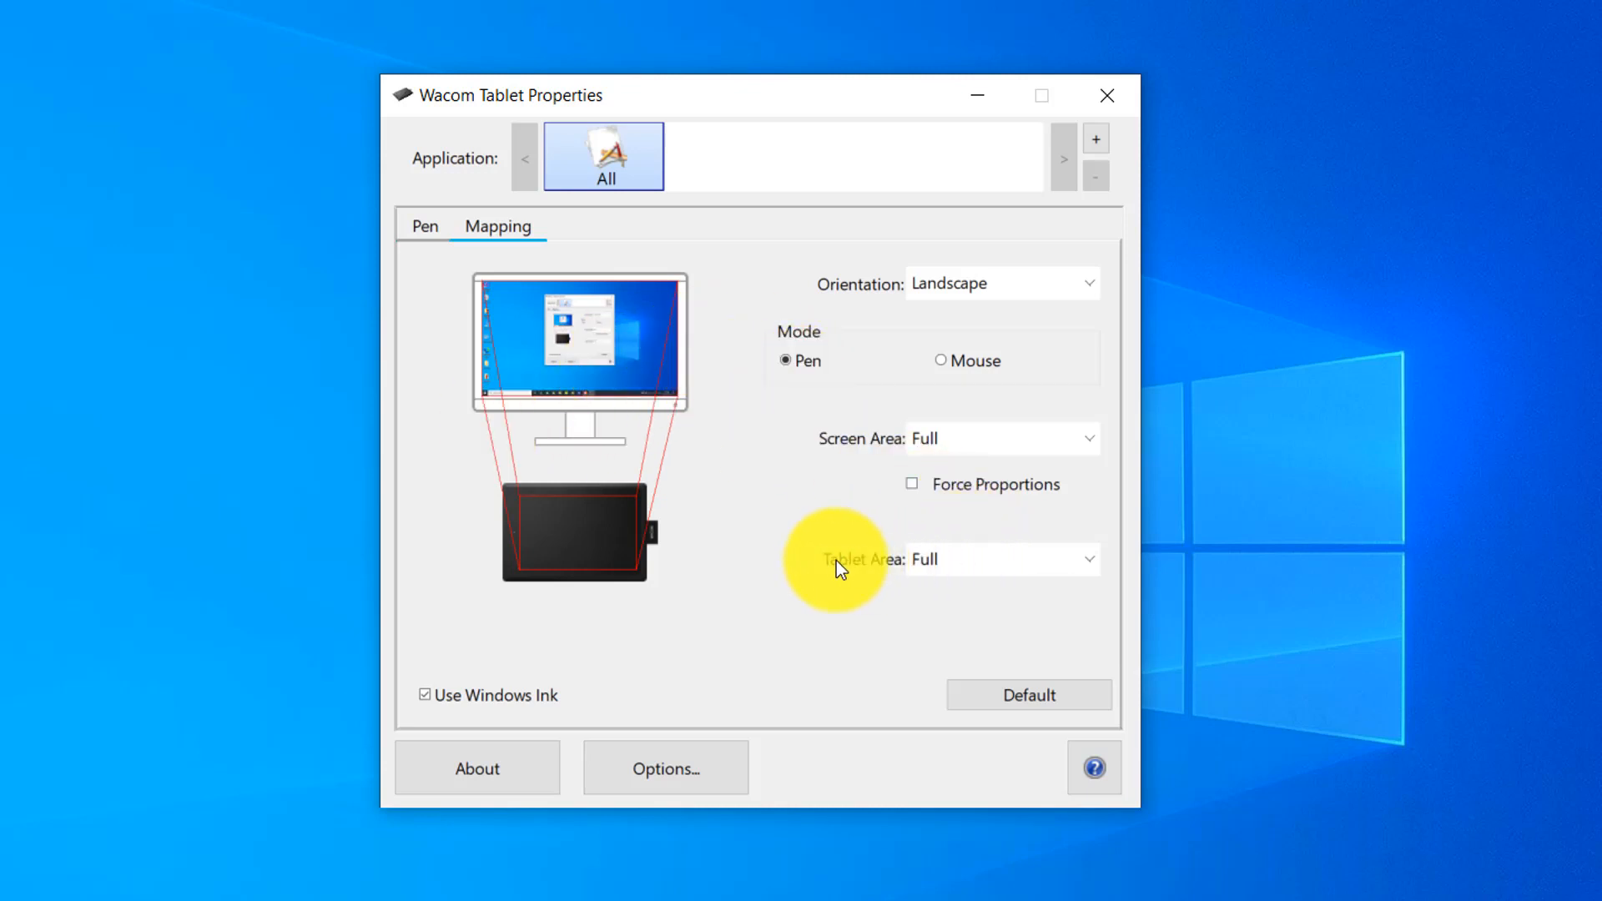
Try a tablet area portion with top about 358, left 8142, bottom 9500 and right 15200 counts, and return it to Full.
left_click(978, 559)
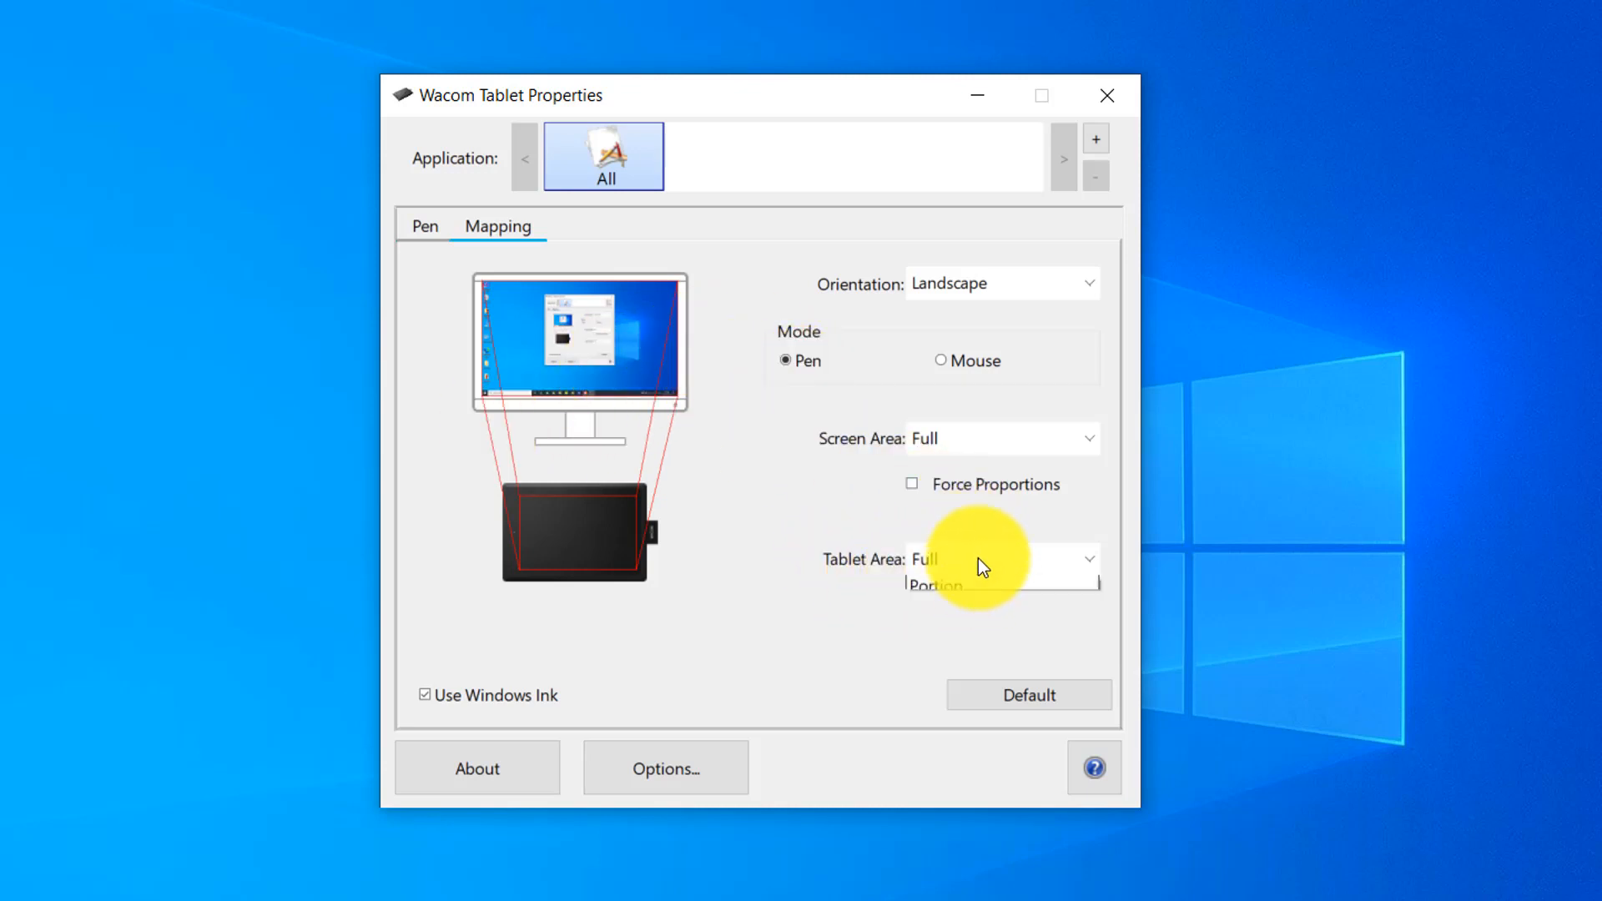
left_click(976, 615)
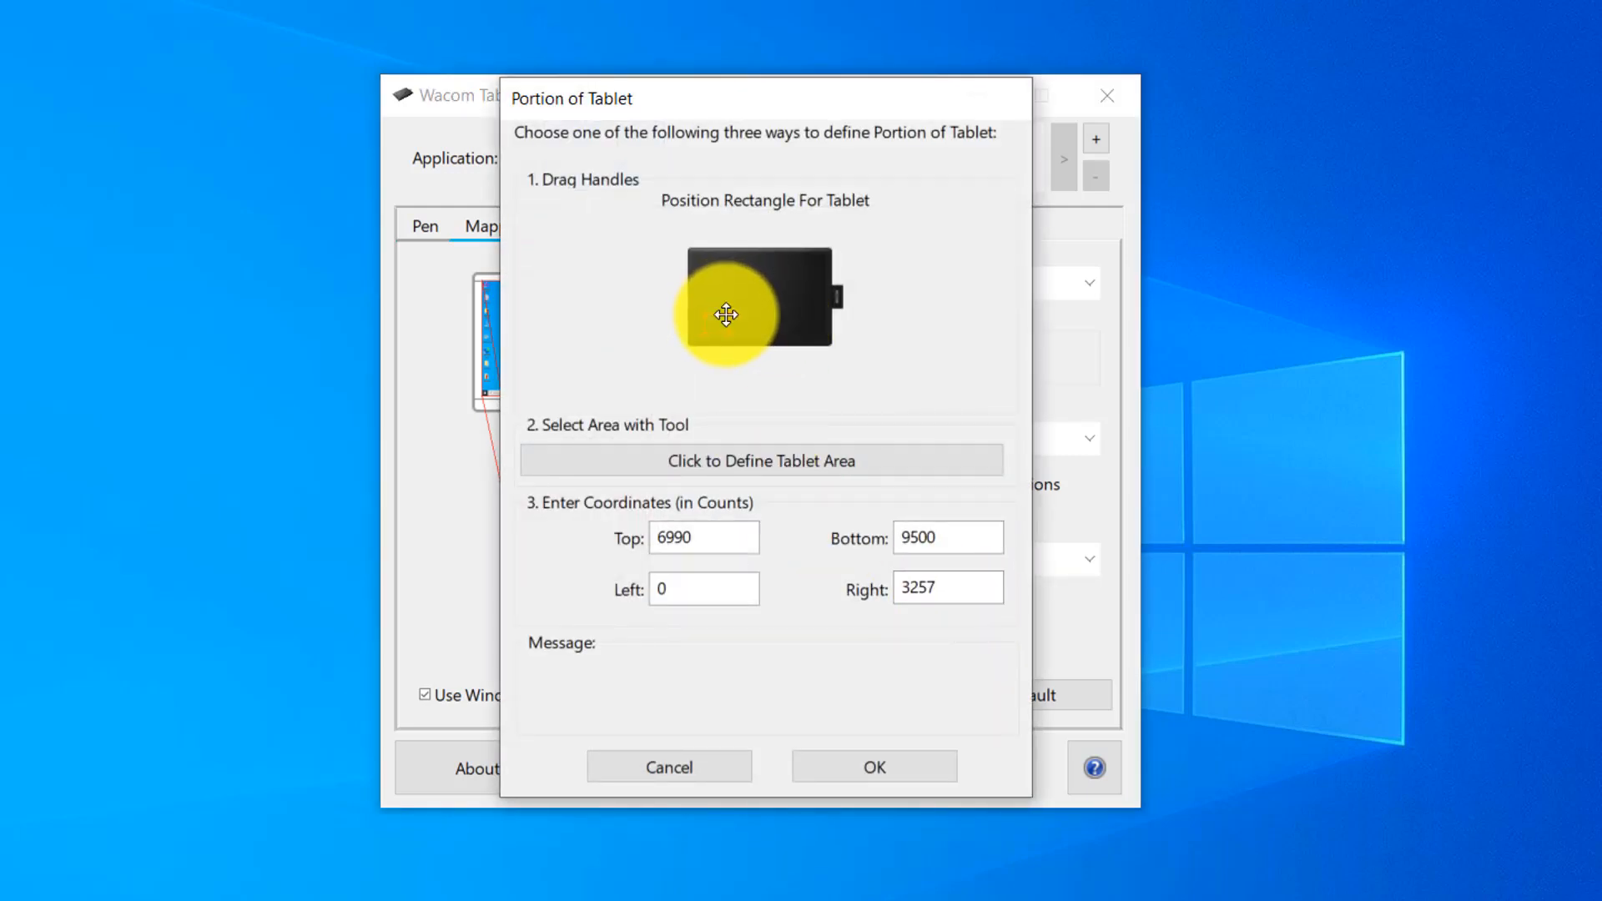
left_click_drag(724, 312, 838, 343)
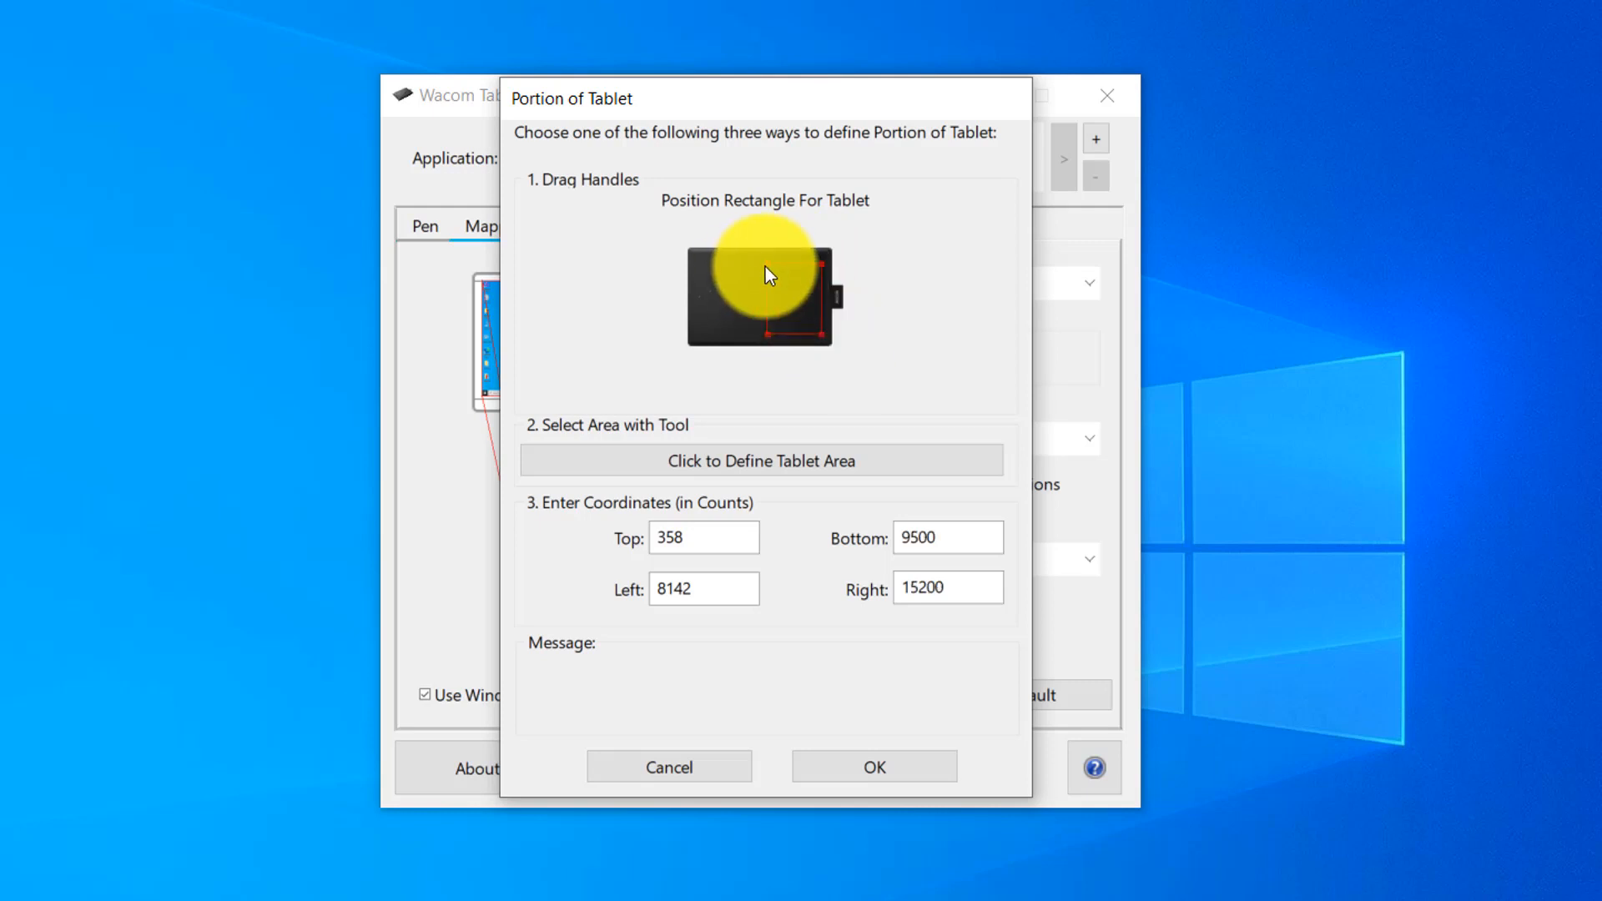
left_click(923, 756)
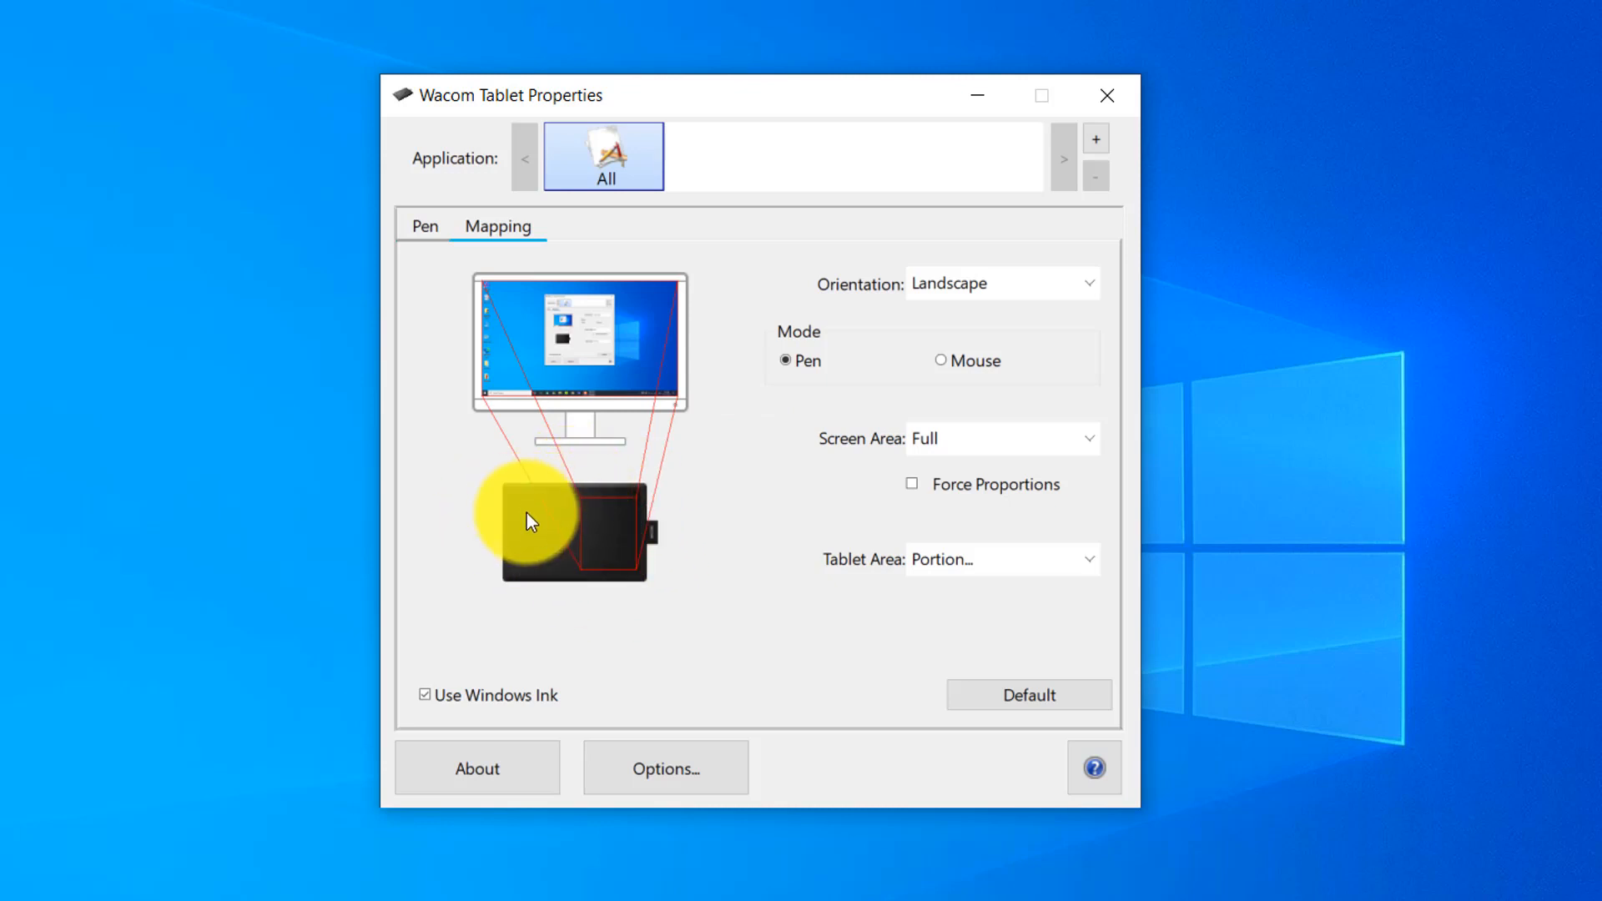
left_click(937, 565)
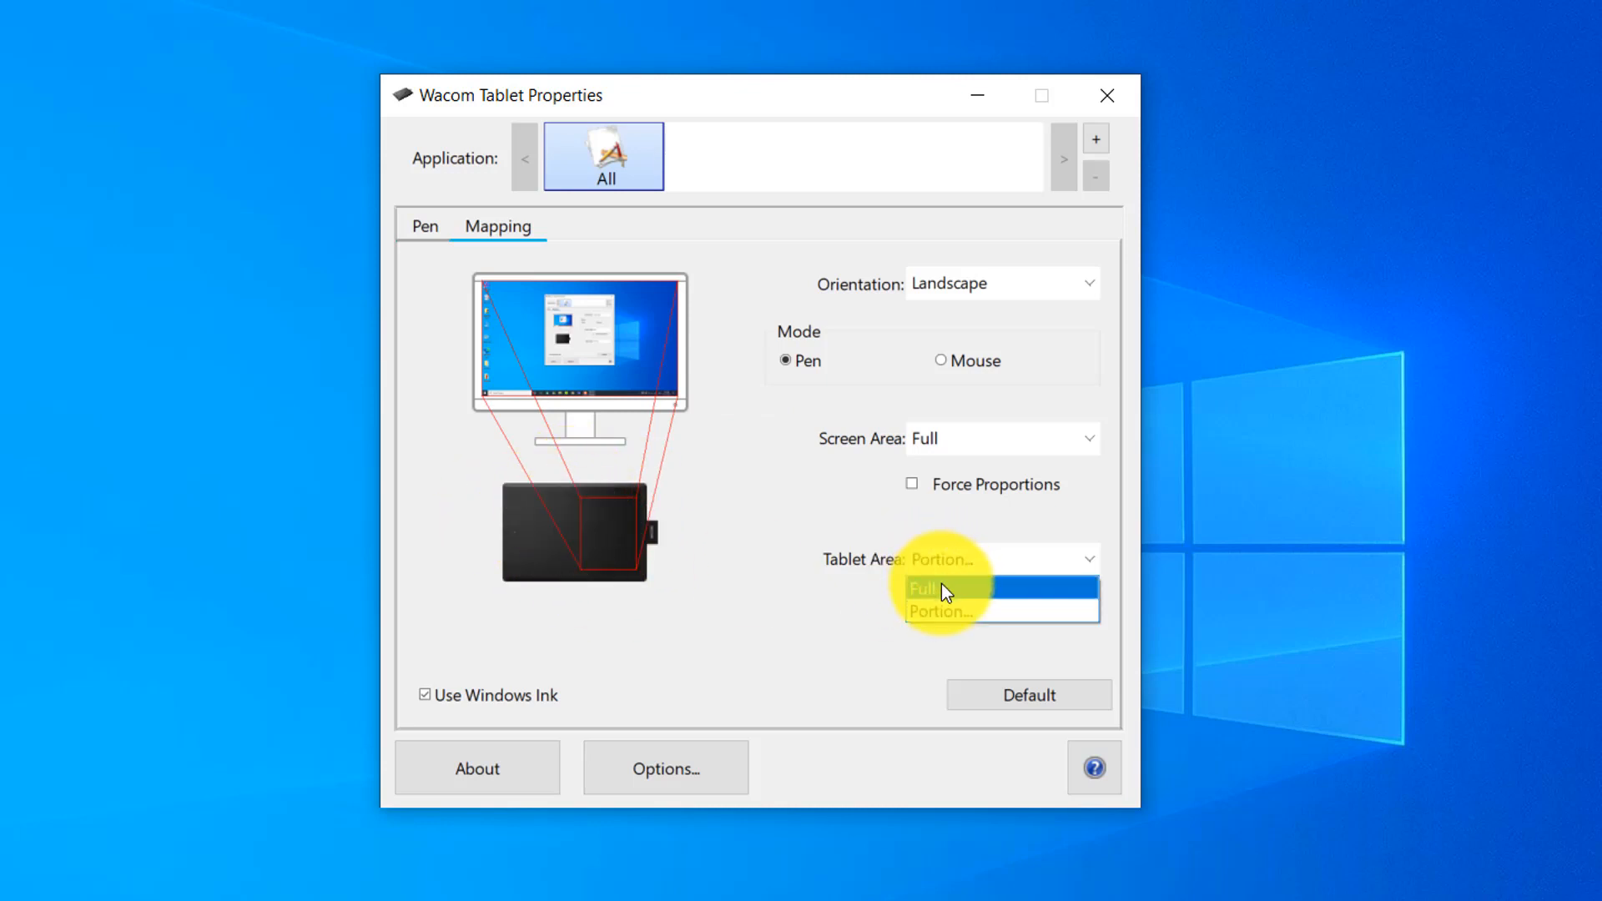
left_click(941, 583)
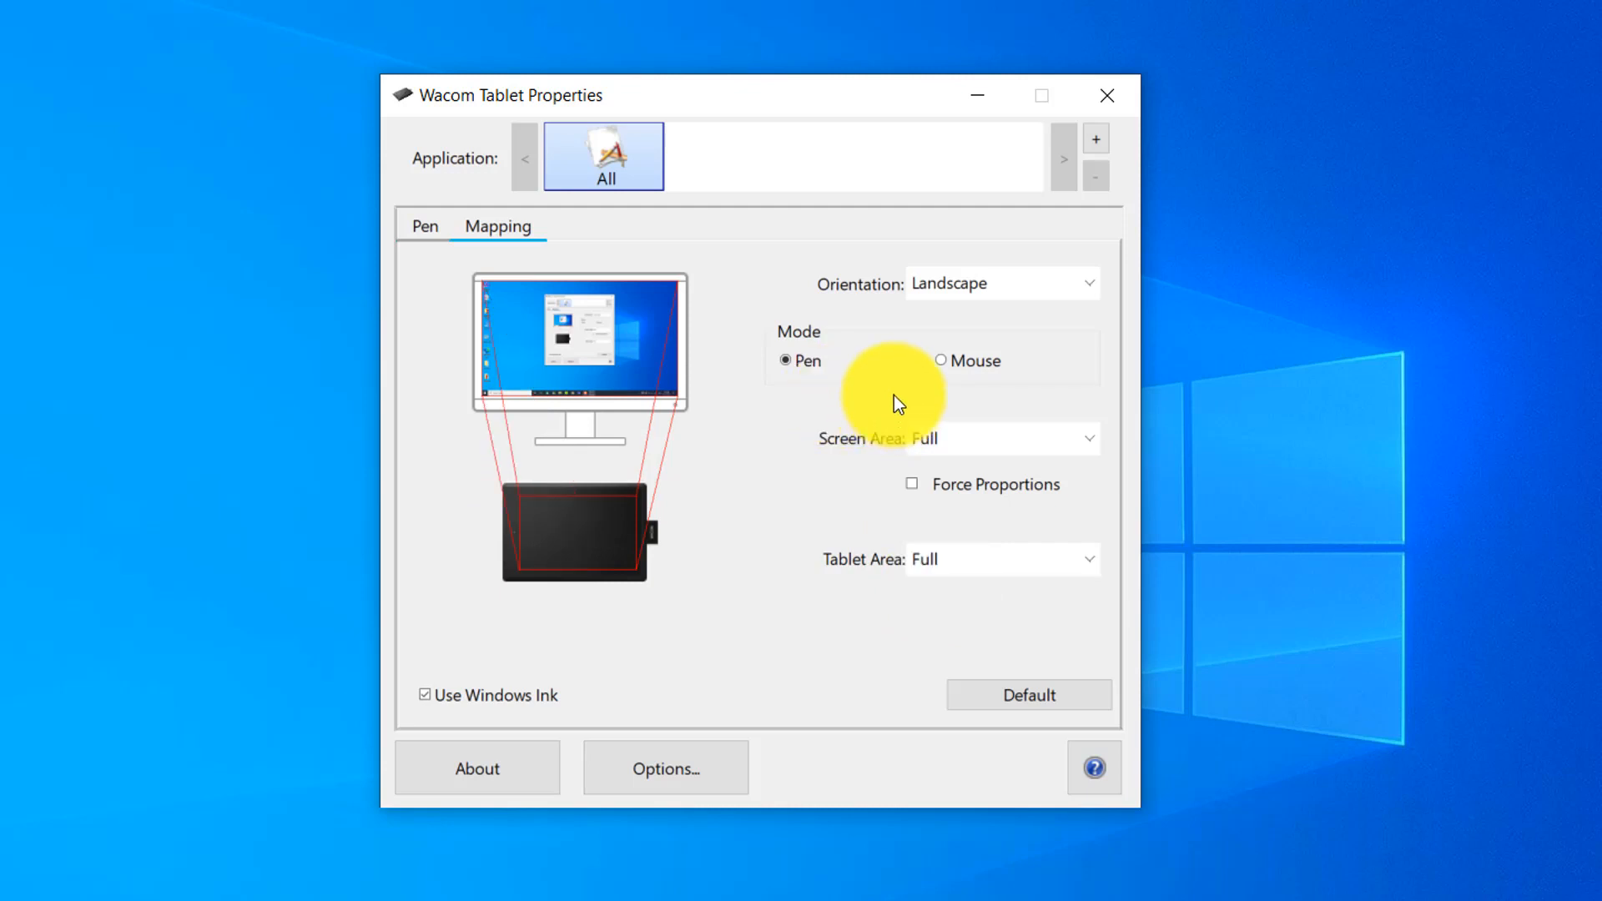
Switch to Mouse mode with Mouse Acceleration at the second mark and Mouse Speed at the middle mark.
left_click(937, 362)
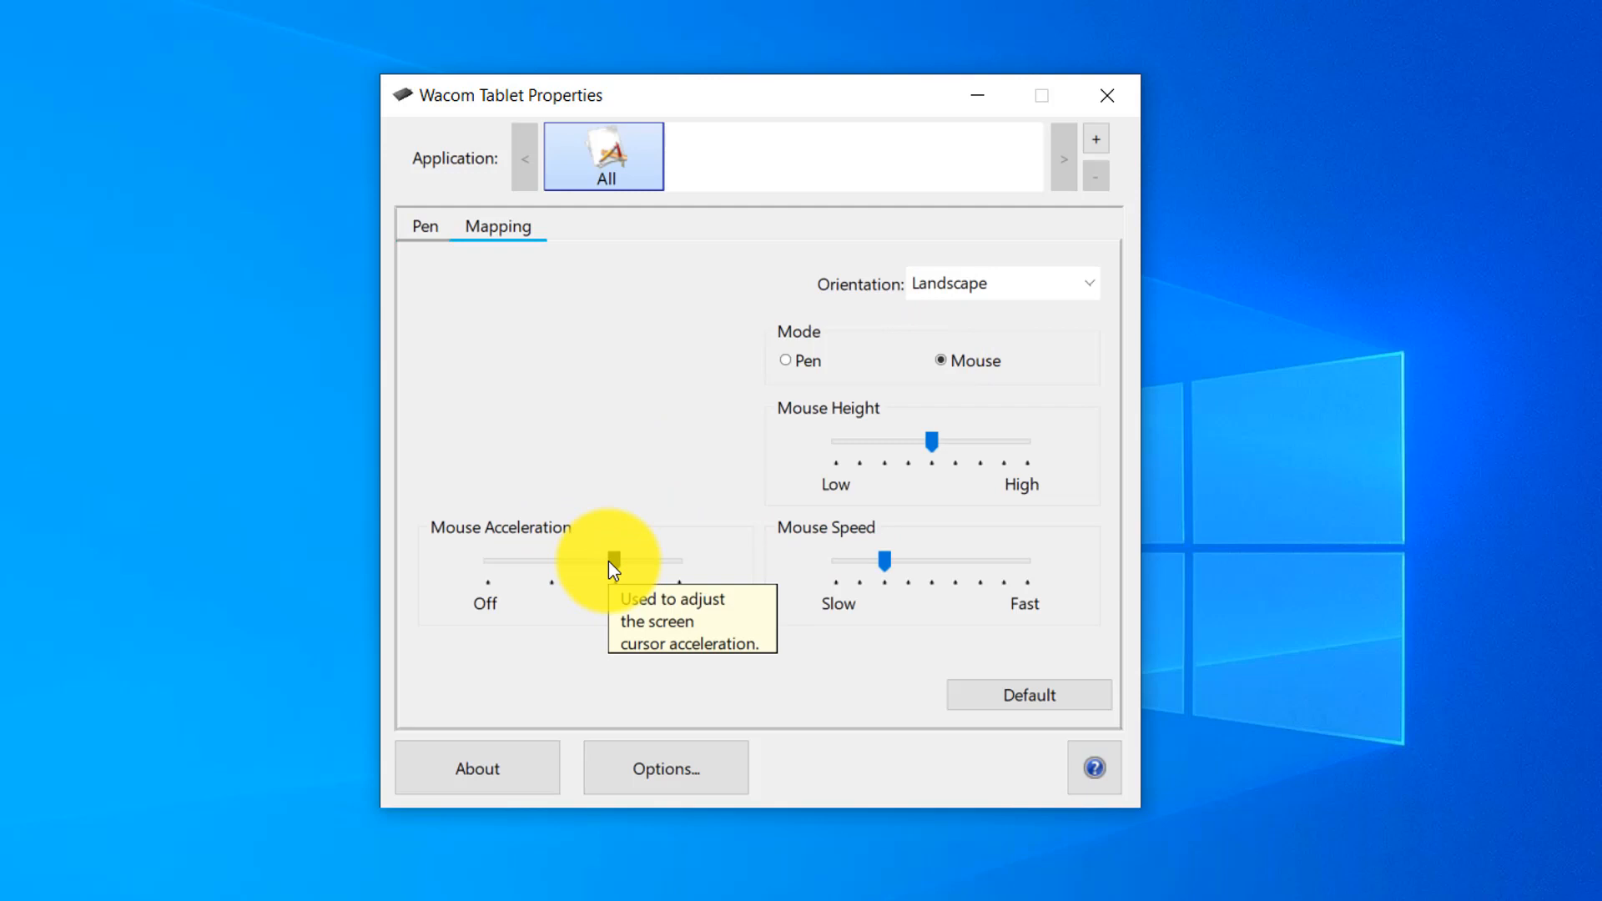
left_click_drag(609, 561, 555, 553)
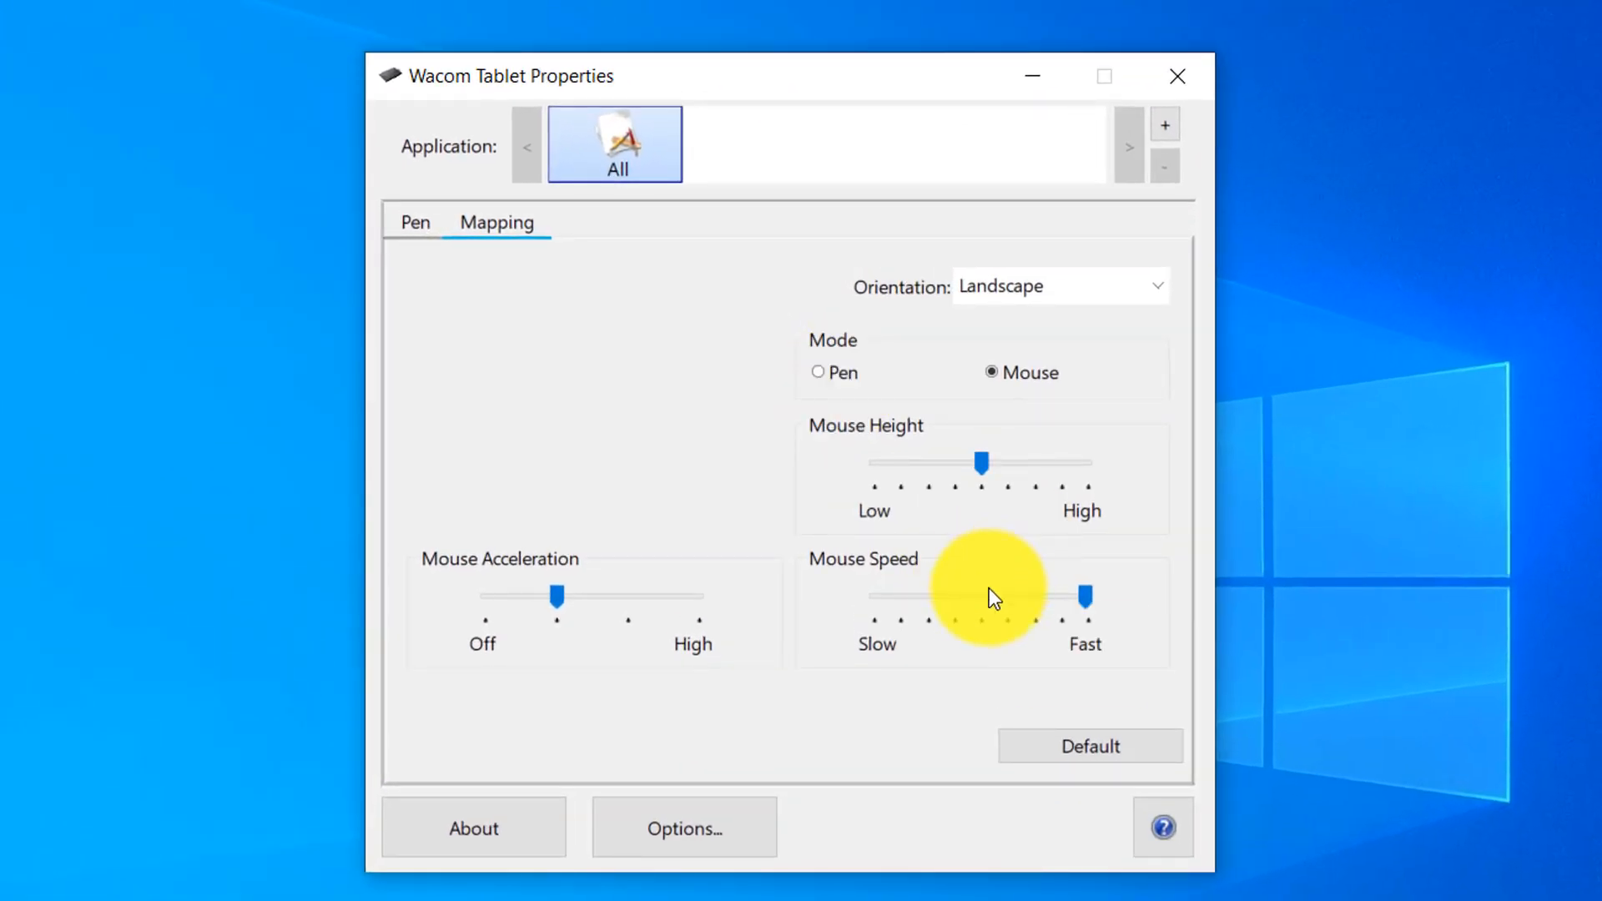
left_click(976, 598)
left_click(975, 599)
left_click(975, 598)
left_click(976, 598)
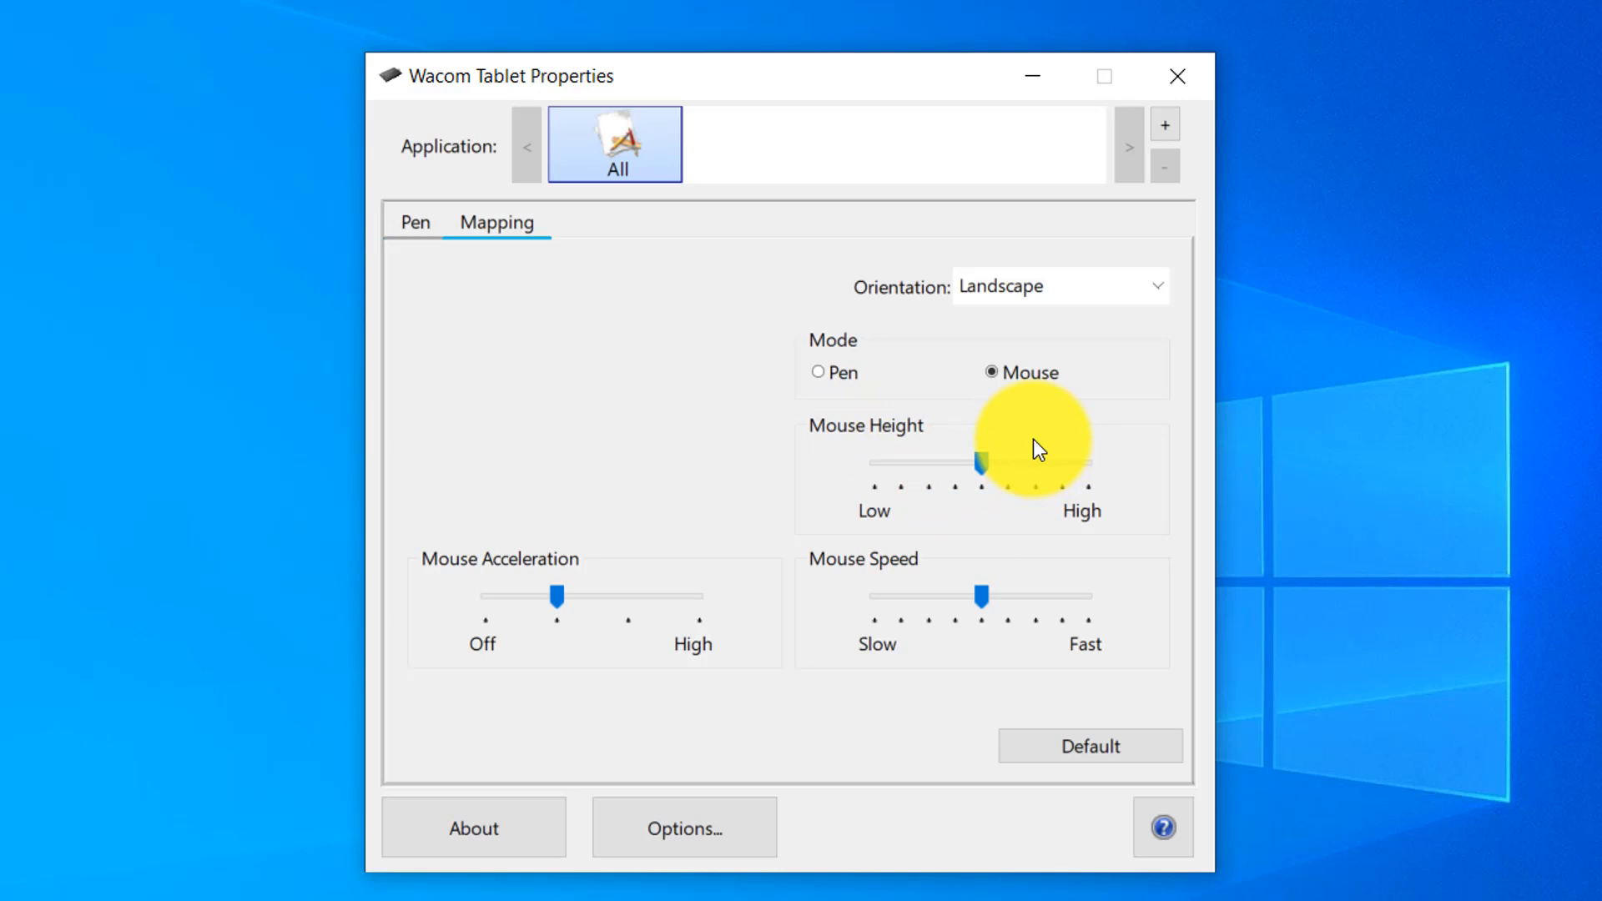
Choose Landscape as the tablet orientation and close the tablet properties window.
left_click(1008, 290)
left_click(992, 285)
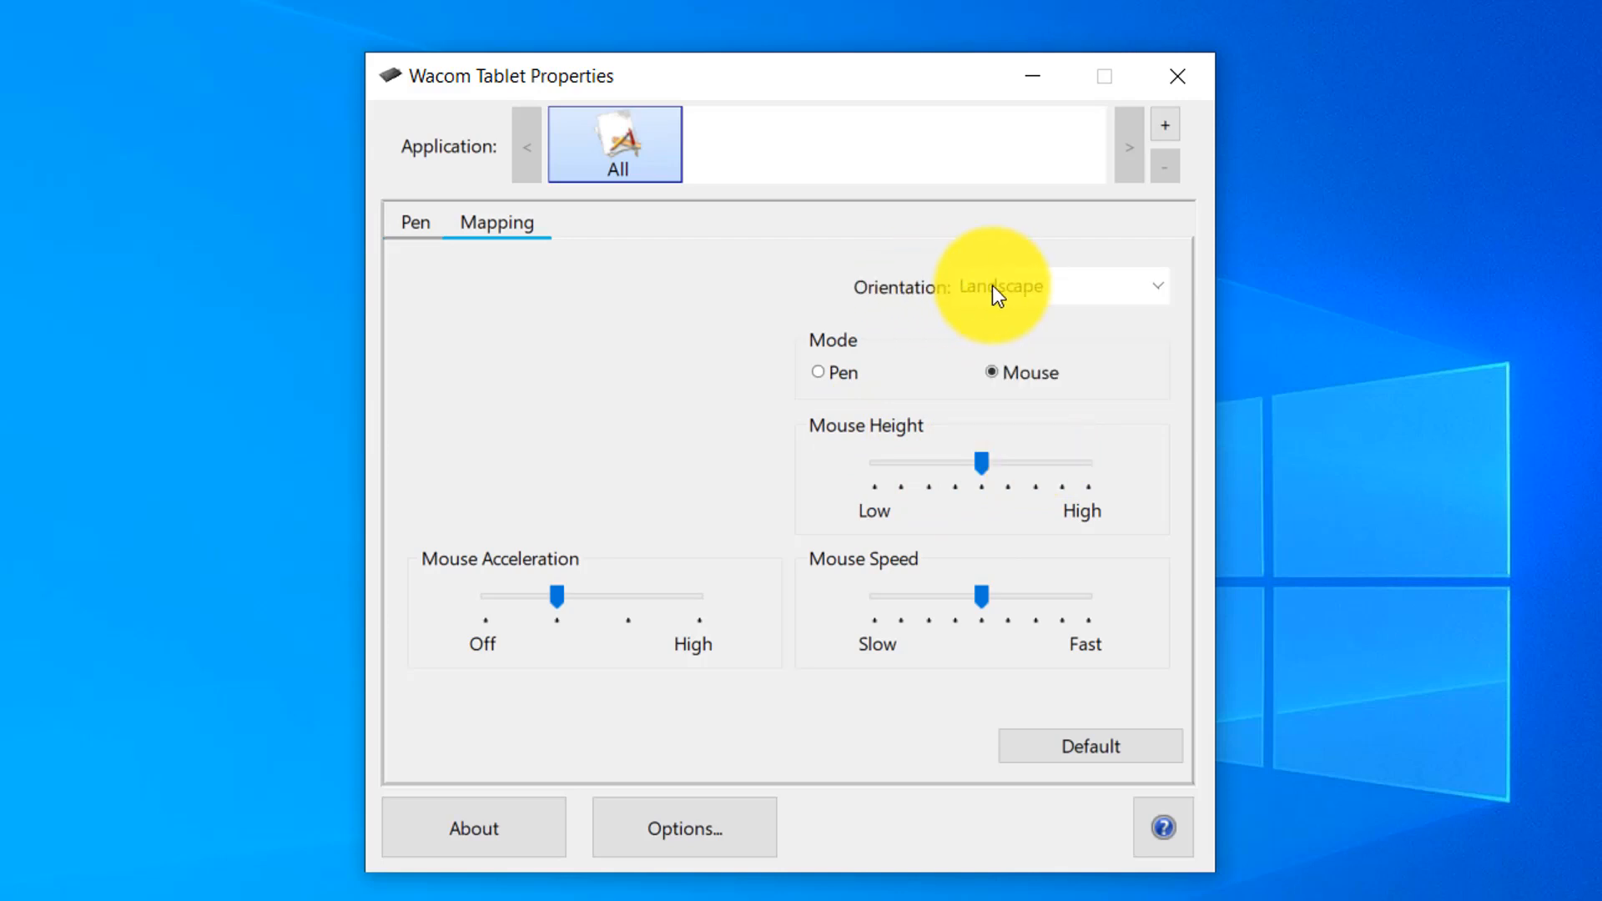
left_click(1040, 285)
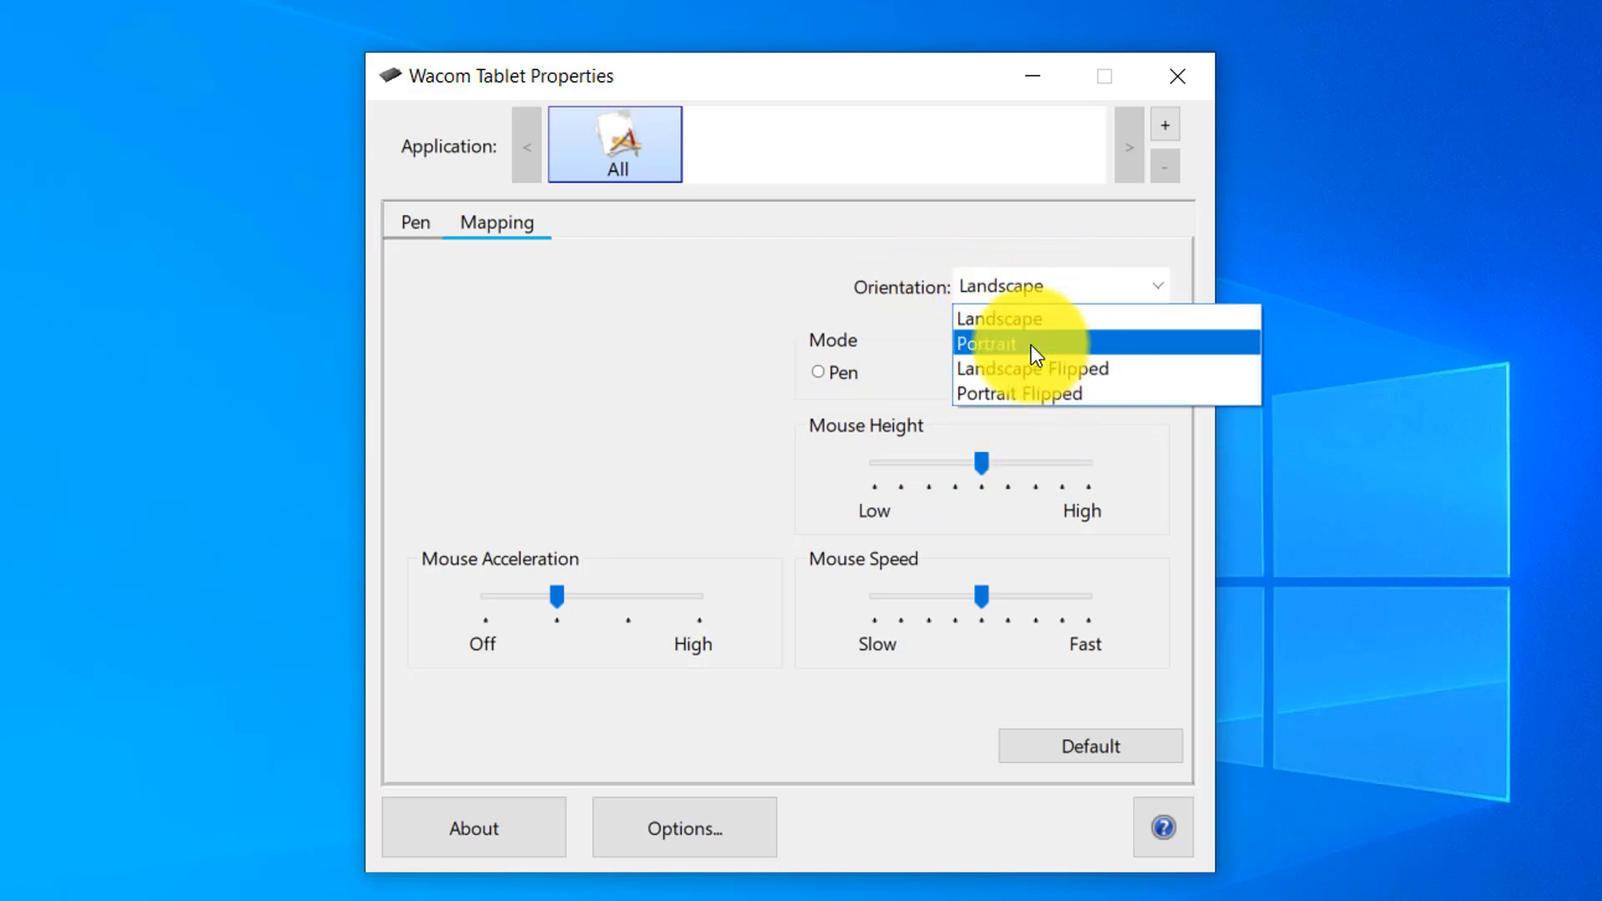
left_click(993, 320)
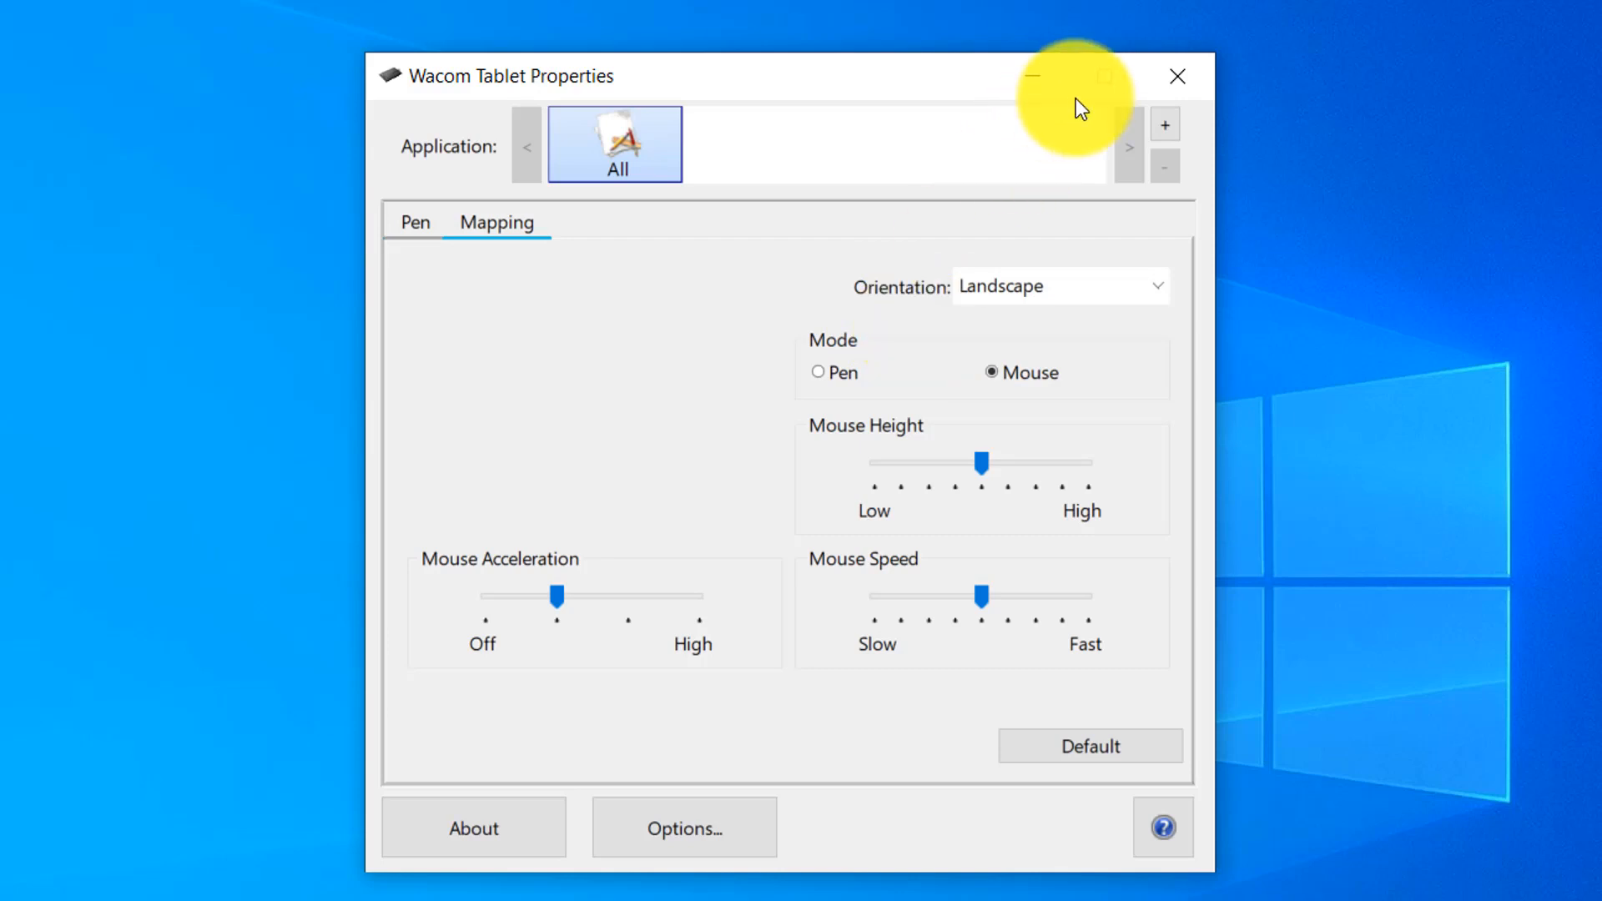
left_click(1178, 77)
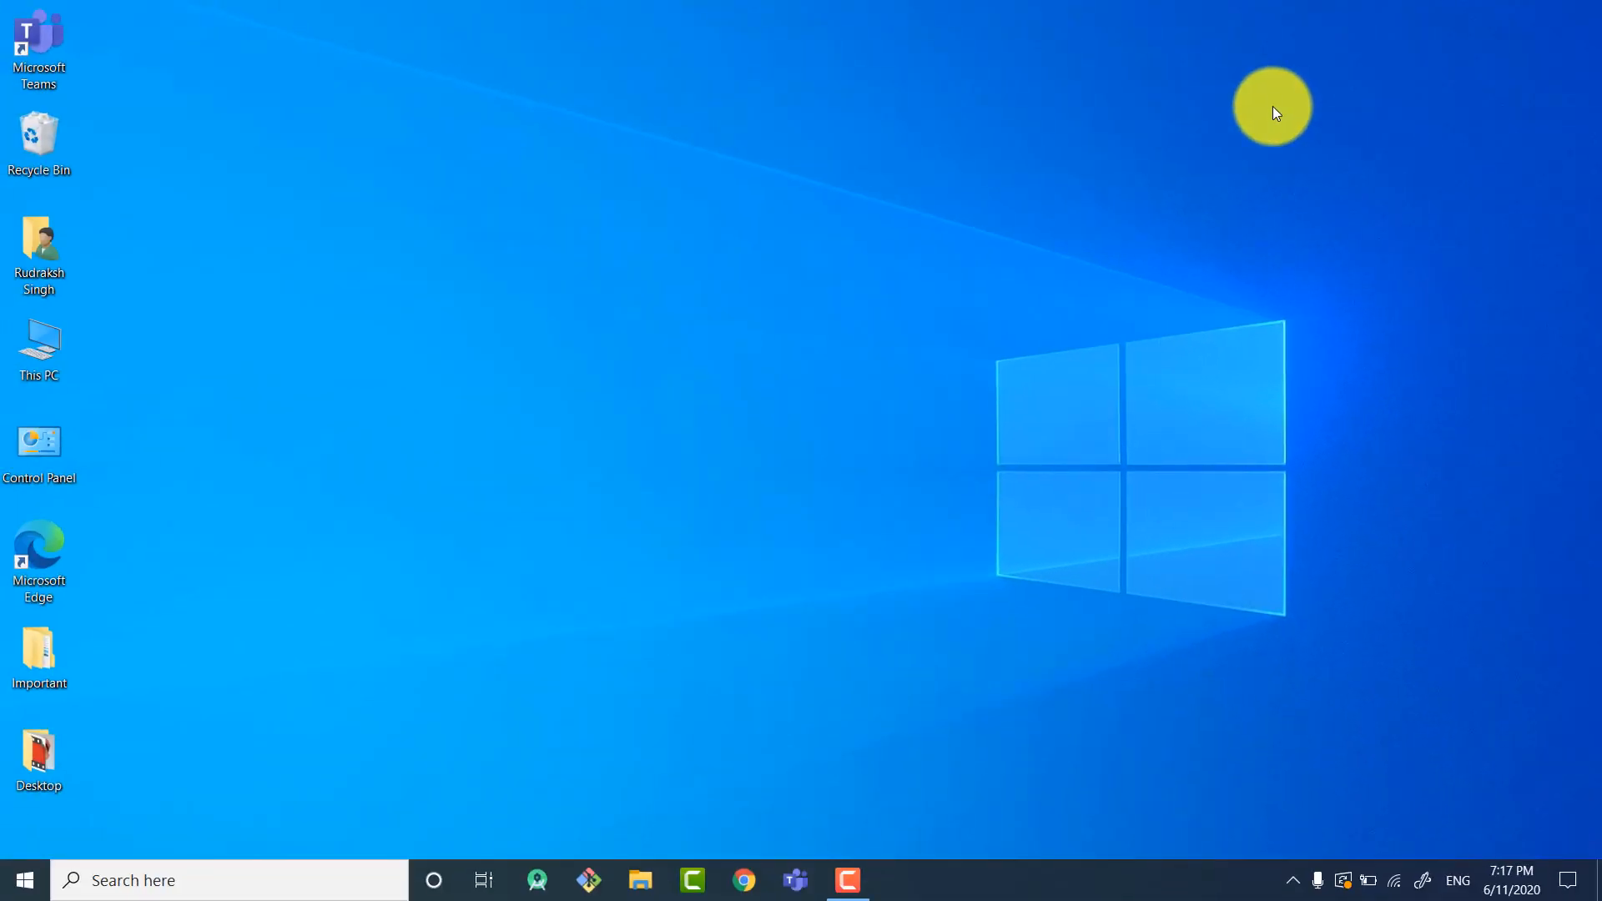